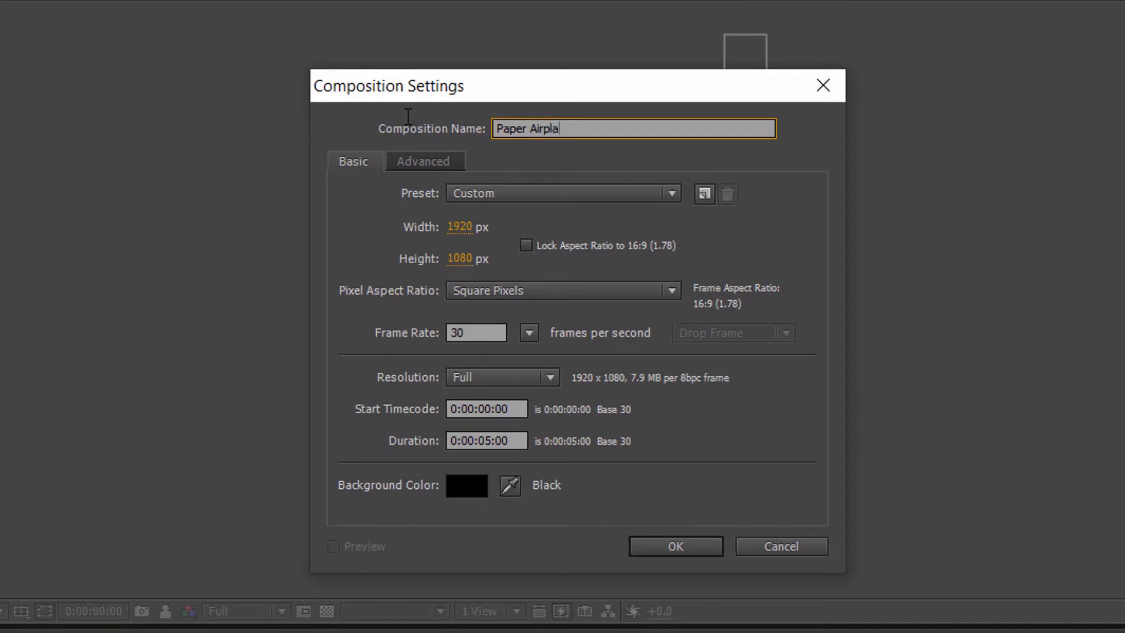
- Name the new composition Paper Airplane Animation and create it at 1920 x 1080, 30 fps, with a 5-second duration
{"action": "type", "text": "tion"}
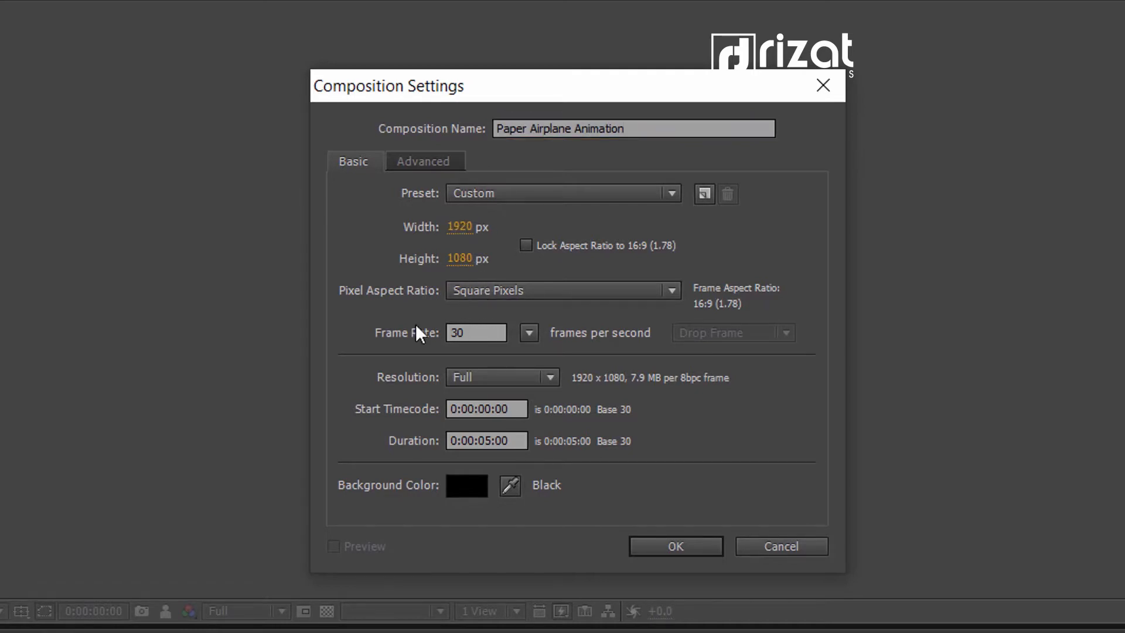
{"action": "left_click", "coordinate": [475, 332]}
{"action": "left_click", "coordinate": [519, 440]}
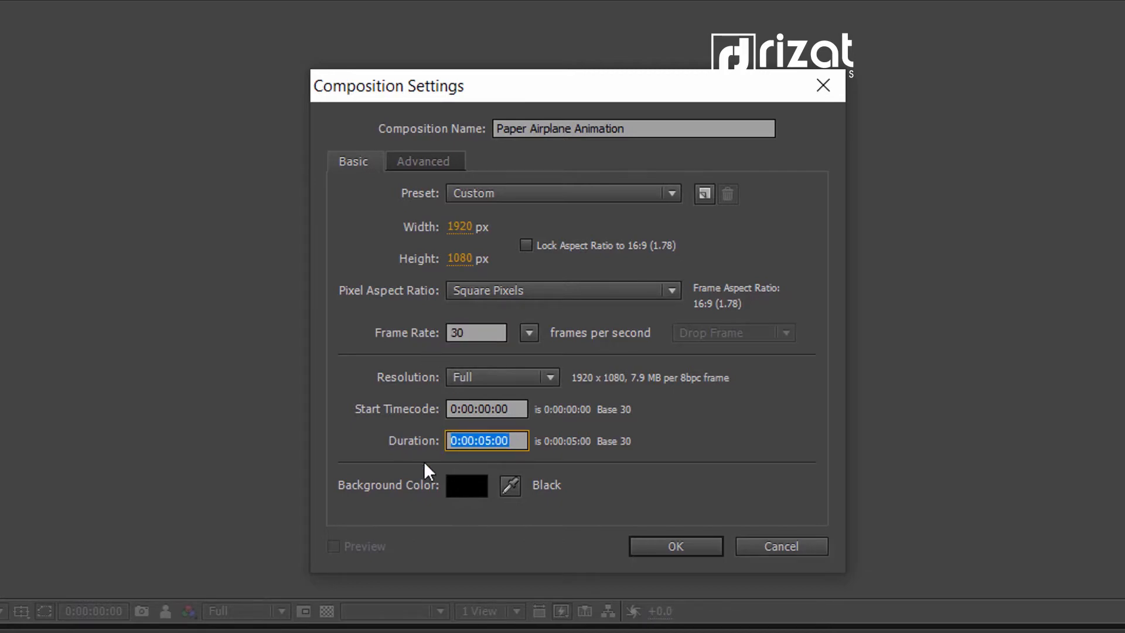
{"action": "left_click", "coordinate": [526, 523]}
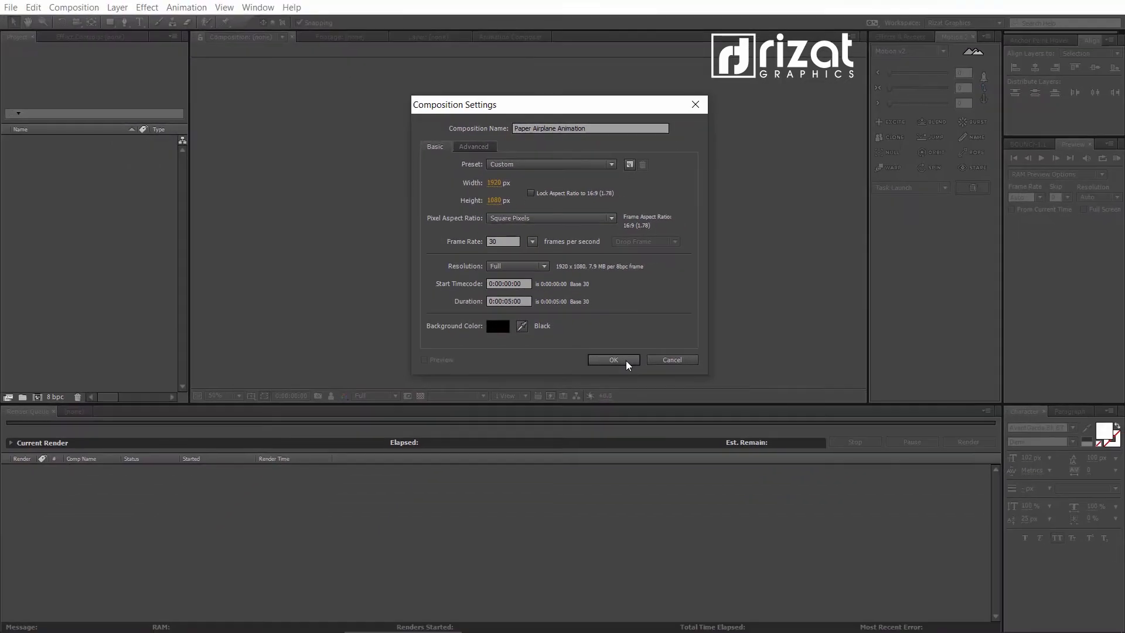
{"action": "left_click", "coordinate": [624, 360]}
{"action": "left_click", "coordinate": [157, 249]}
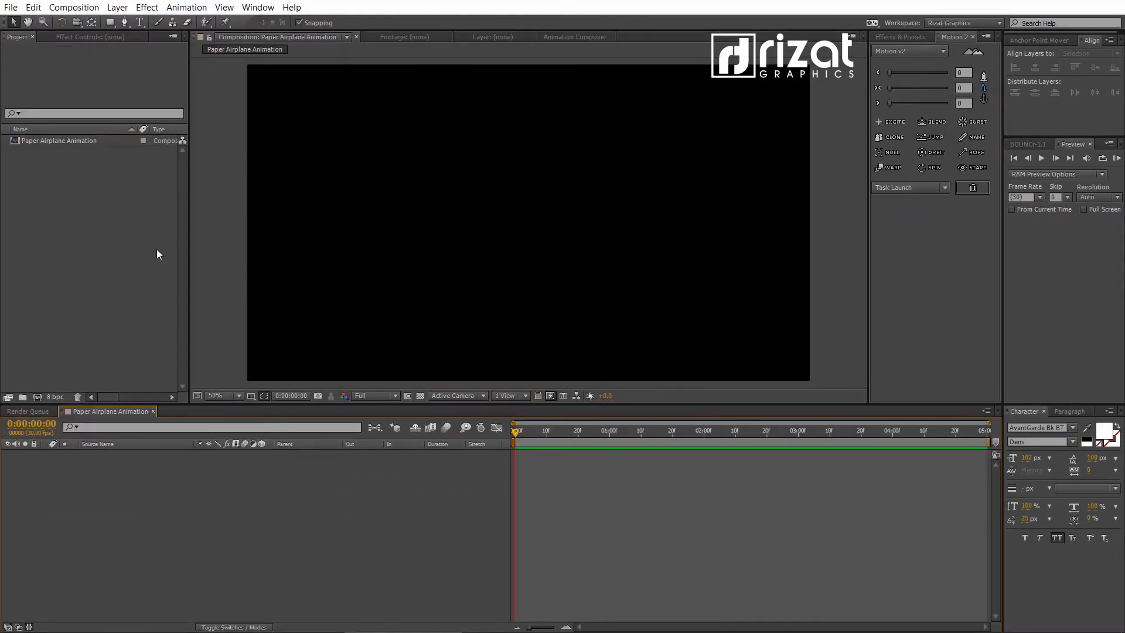
- Create a black solid layer named Background that matches the composition size
{"action": "left_click", "coordinate": [117, 7]}
{"action": "mouse_move", "coordinate": [201, 24]}
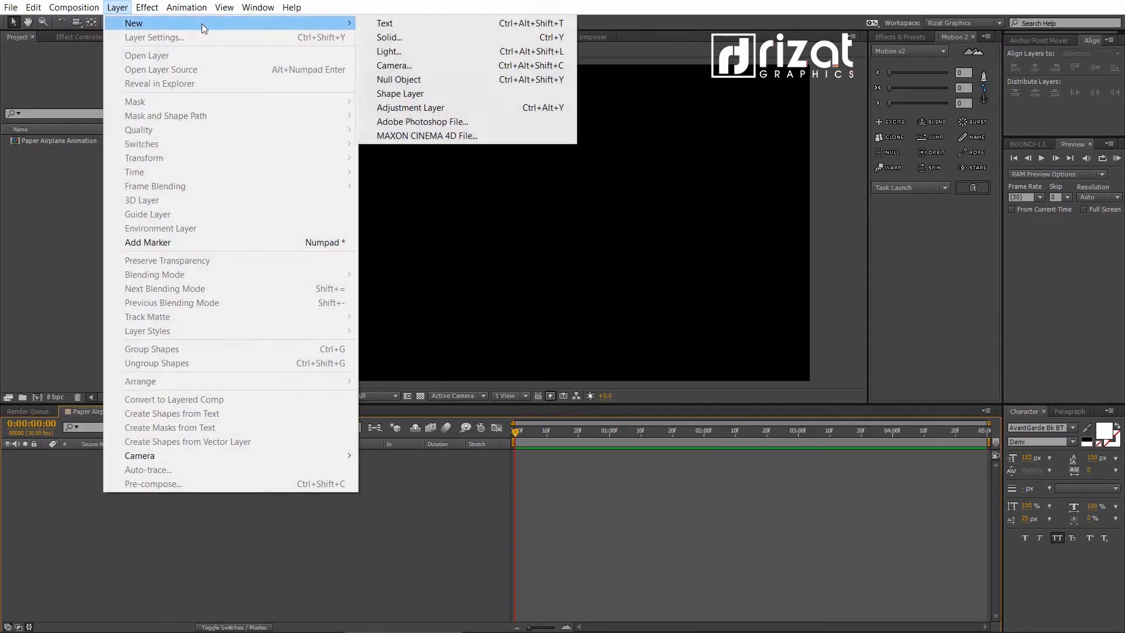
{"action": "left_click", "coordinate": [382, 37]}
{"action": "type", "text": "Back"}
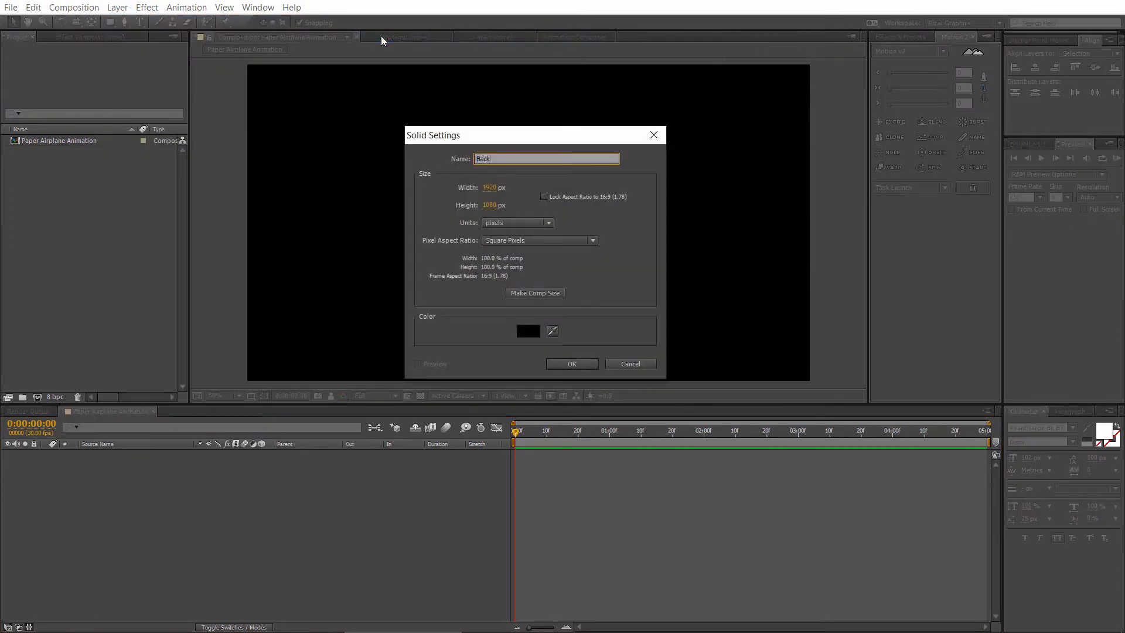
{"action": "type", "text": "ground"}
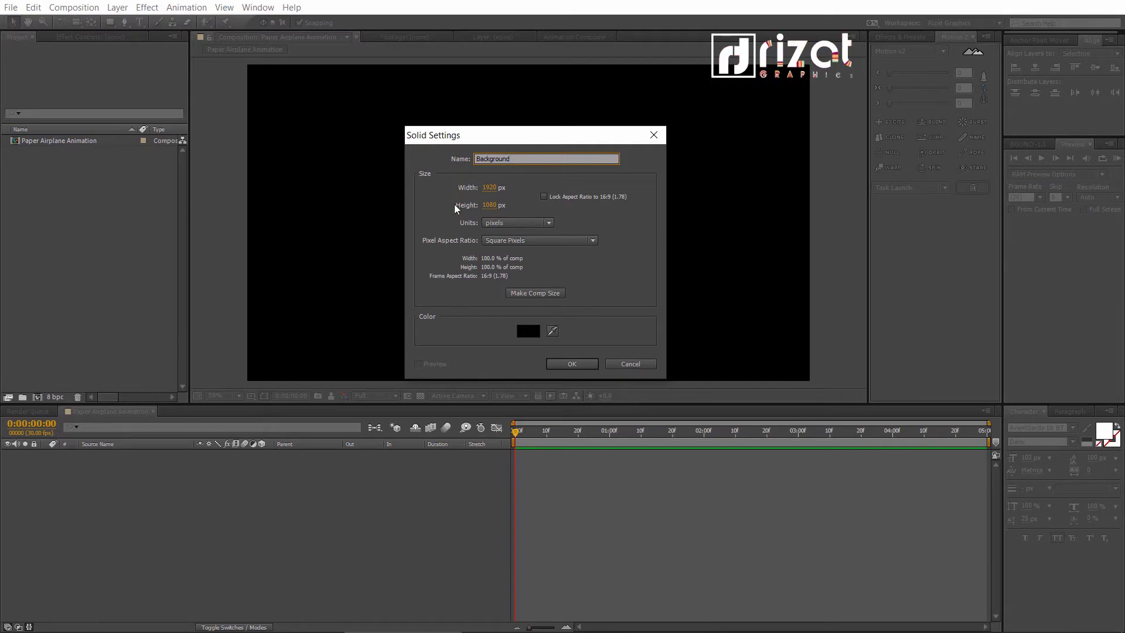
{"action": "left_click", "coordinate": [521, 291]}
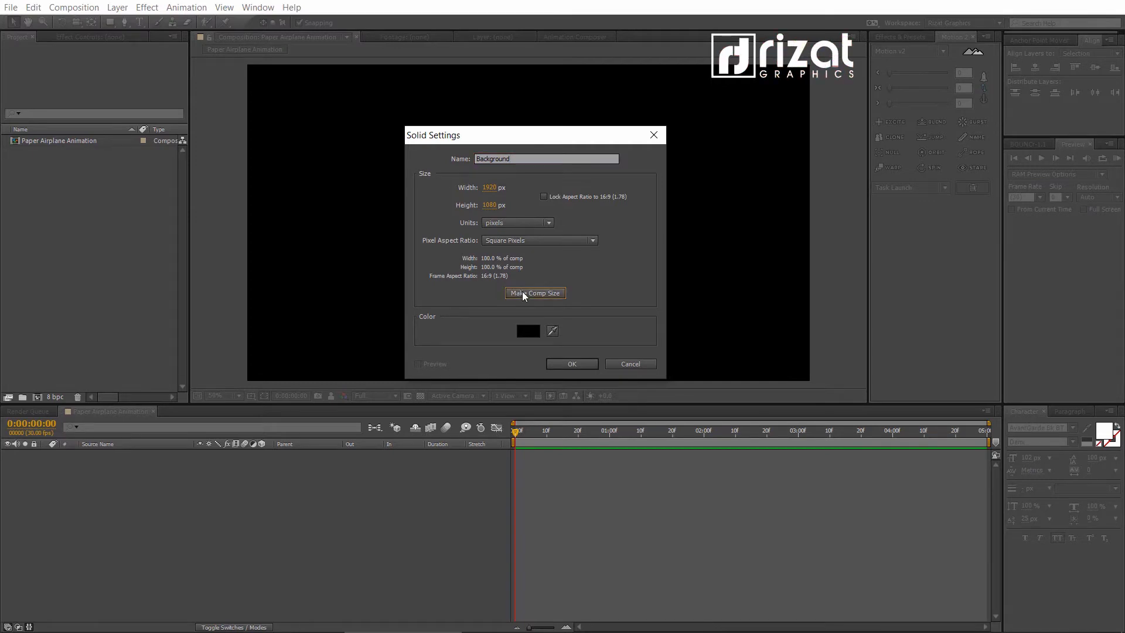
{"action": "left_click", "coordinate": [566, 361]}
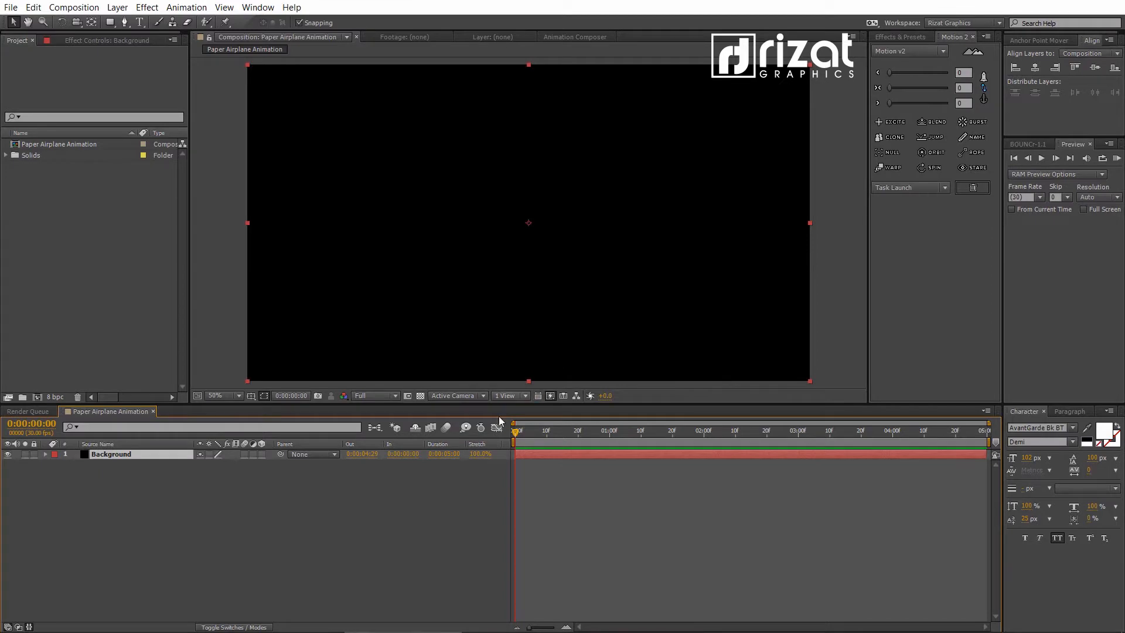
- Find the Gradient Ramp effect and apply it to the Background layer
{"action": "left_click", "coordinate": [168, 455]}
{"action": "left_click", "coordinate": [899, 36]}
{"action": "left_click", "coordinate": [901, 50]}
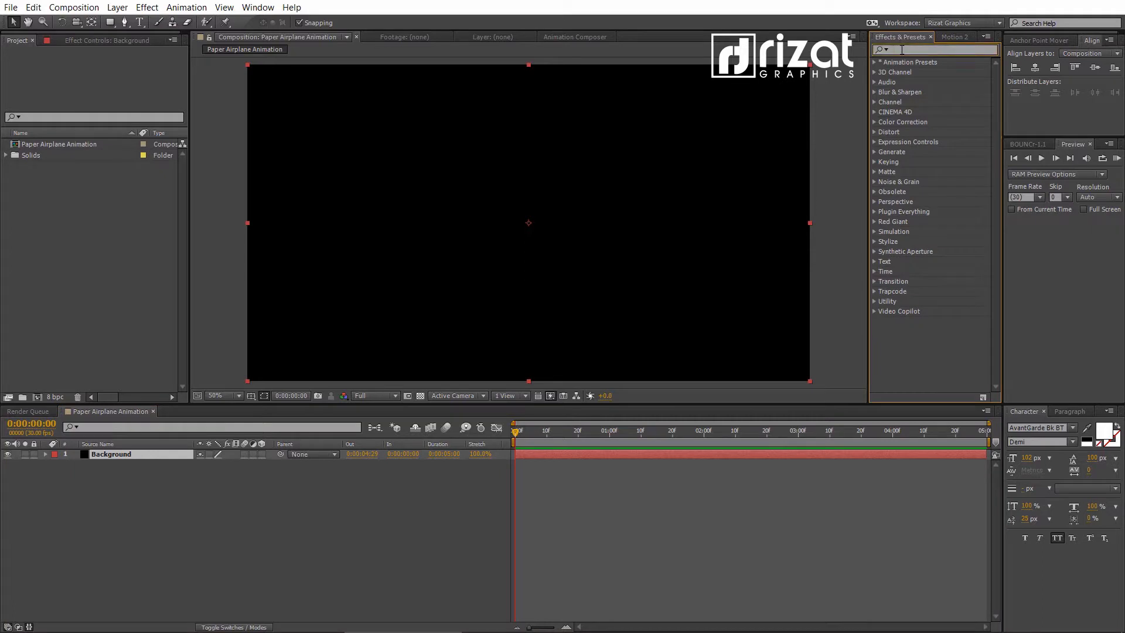
{"action": "type", "text": "gradi"}
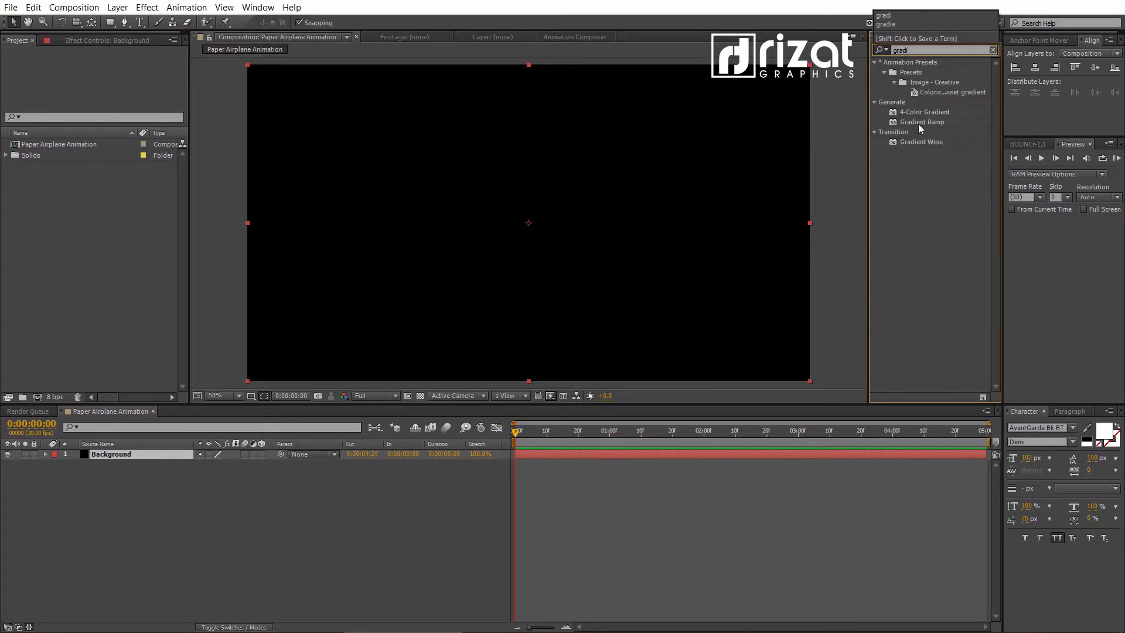
{"action": "left_click_drag", "start_coordinate": [918, 124], "coordinate": [669, 195]}
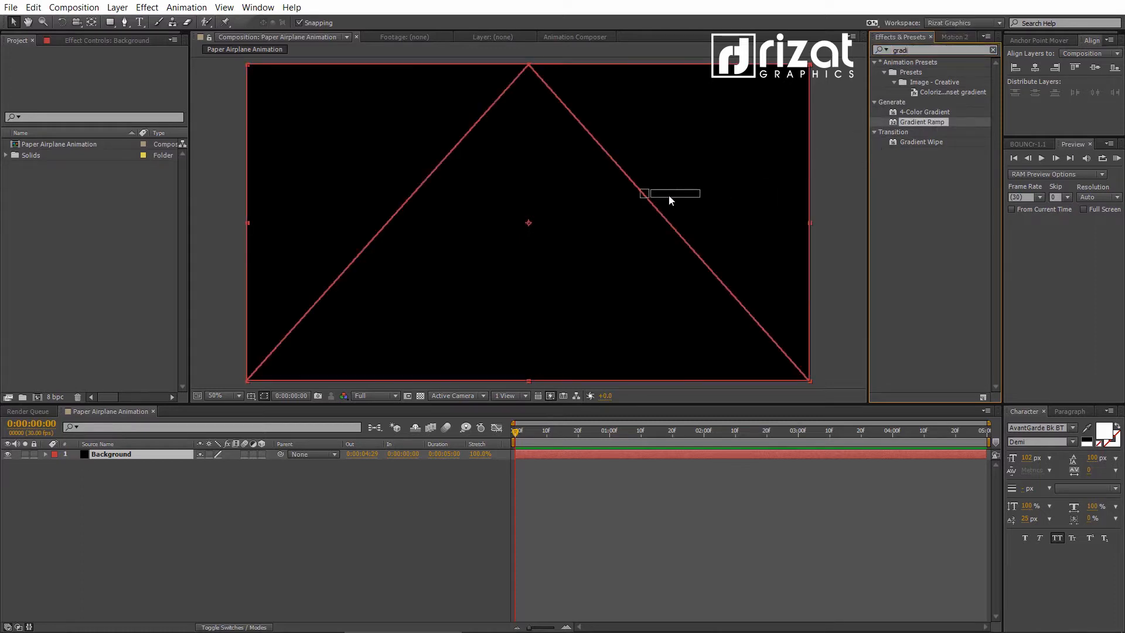
{"action": "left_click_drag", "start_coordinate": [567, 198], "coordinate": [567, 199]}
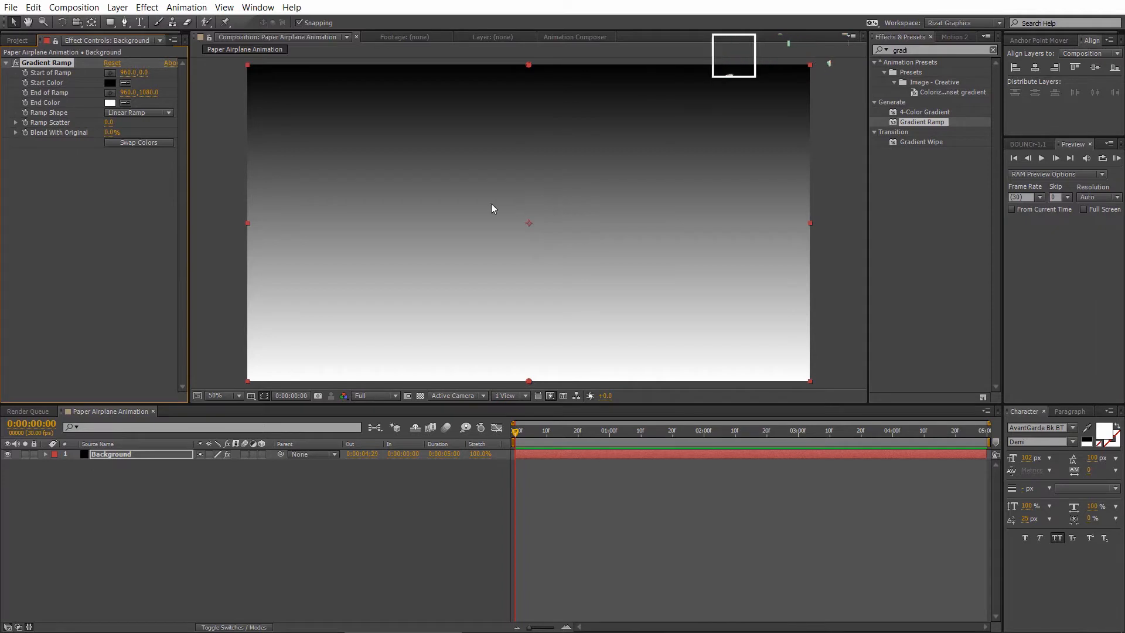
- Set the Gradient Ramp's start color to bright blue 008AFF and deselect the Background layer
{"action": "left_click", "coordinate": [111, 84]}
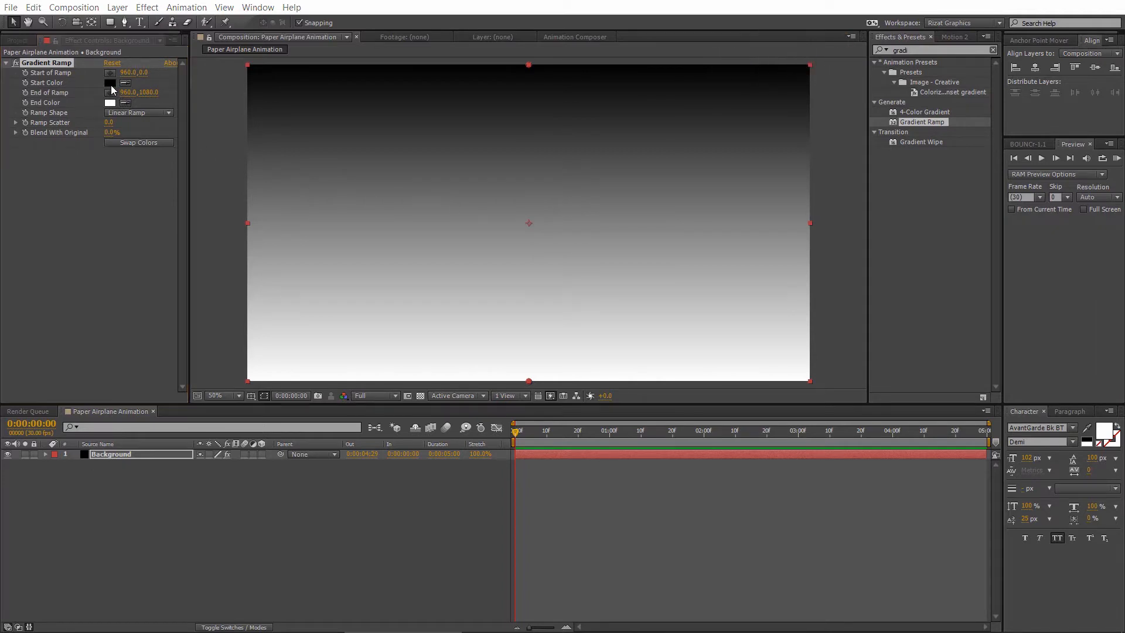
{"action": "left_click_drag", "start_coordinate": [820, 141], "coordinate": [380, 140]}
{"action": "left_click", "coordinate": [548, 229]}
{"action": "left_click_drag", "start_coordinate": [546, 224], "coordinate": [547, 150]}
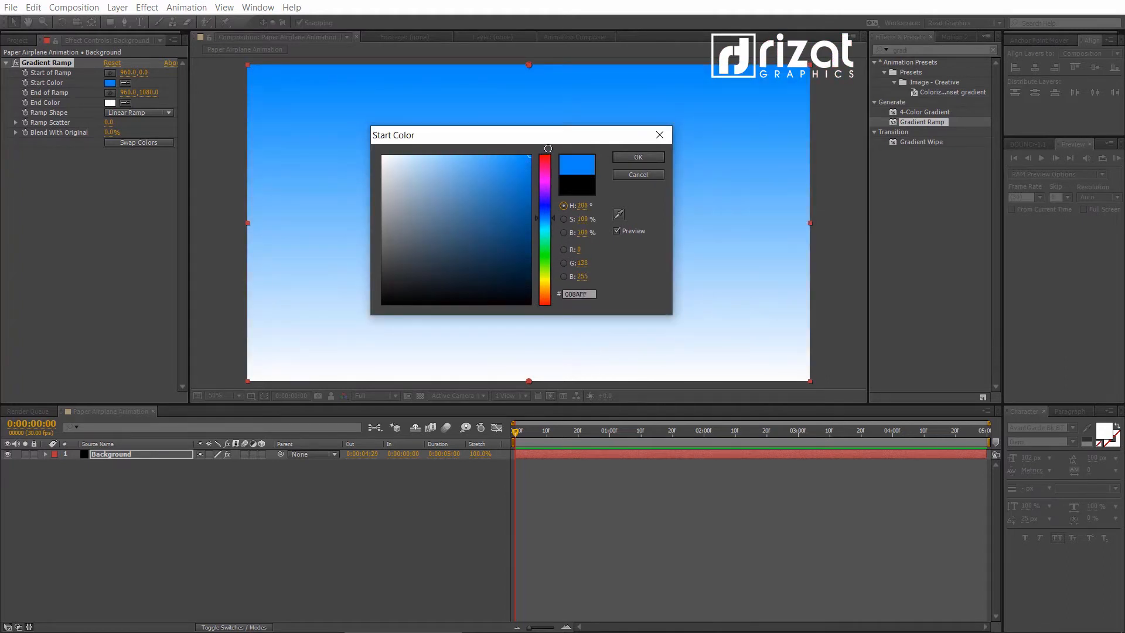
{"action": "left_click", "coordinate": [638, 157]}
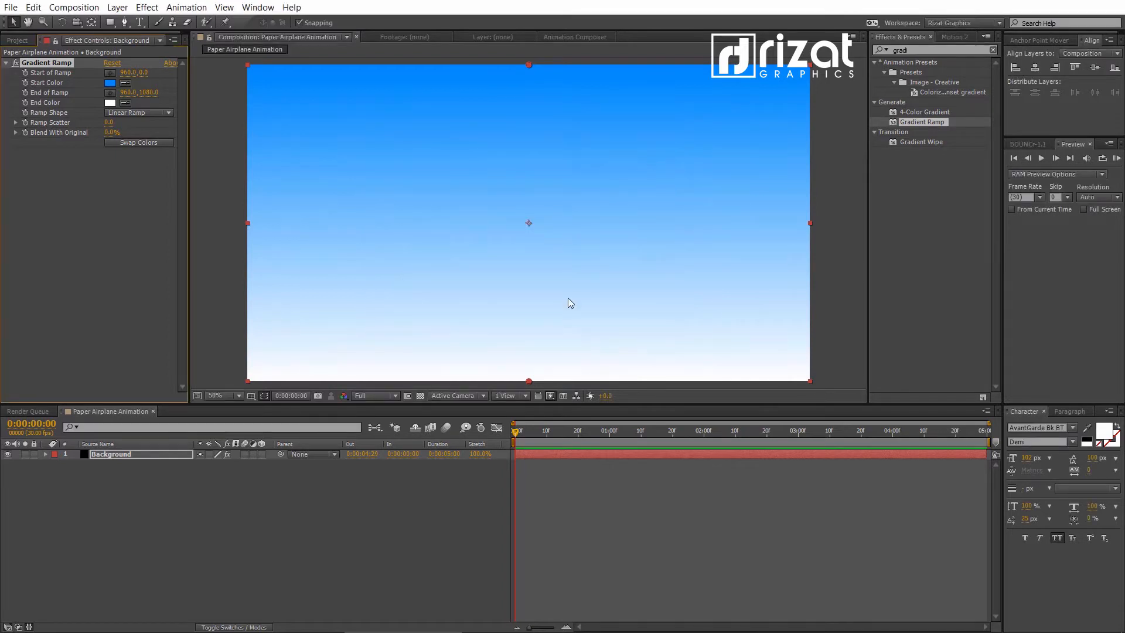
{"action": "left_click", "coordinate": [471, 473]}
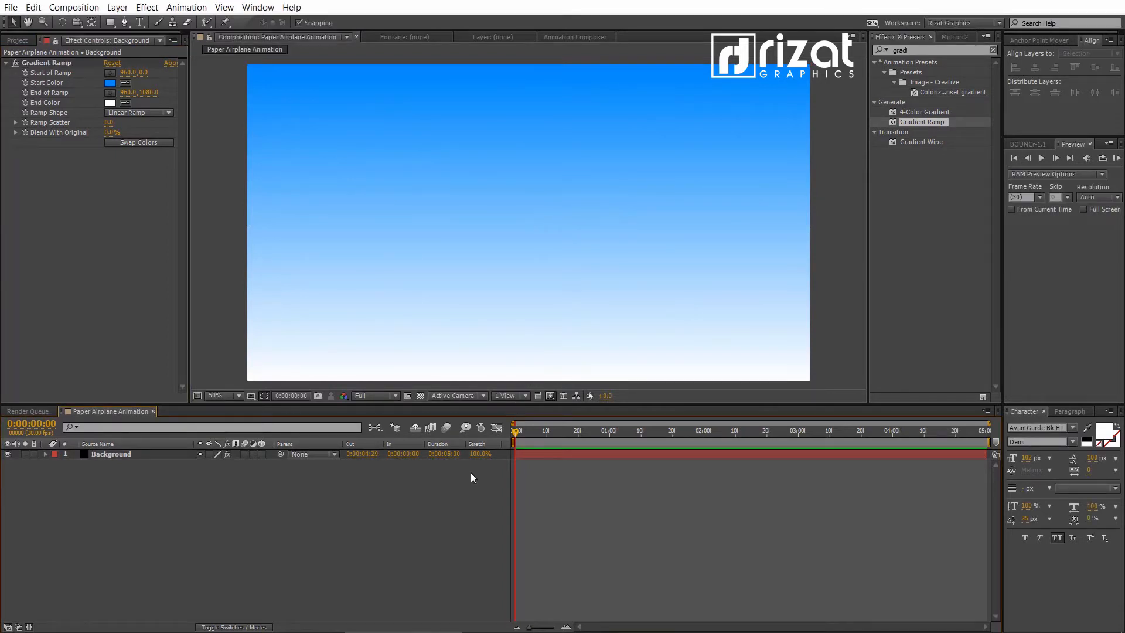
- Clear the effects search and enlarge the composition viewer area by shrinking the timeline
{"action": "left_click", "coordinate": [992, 49]}
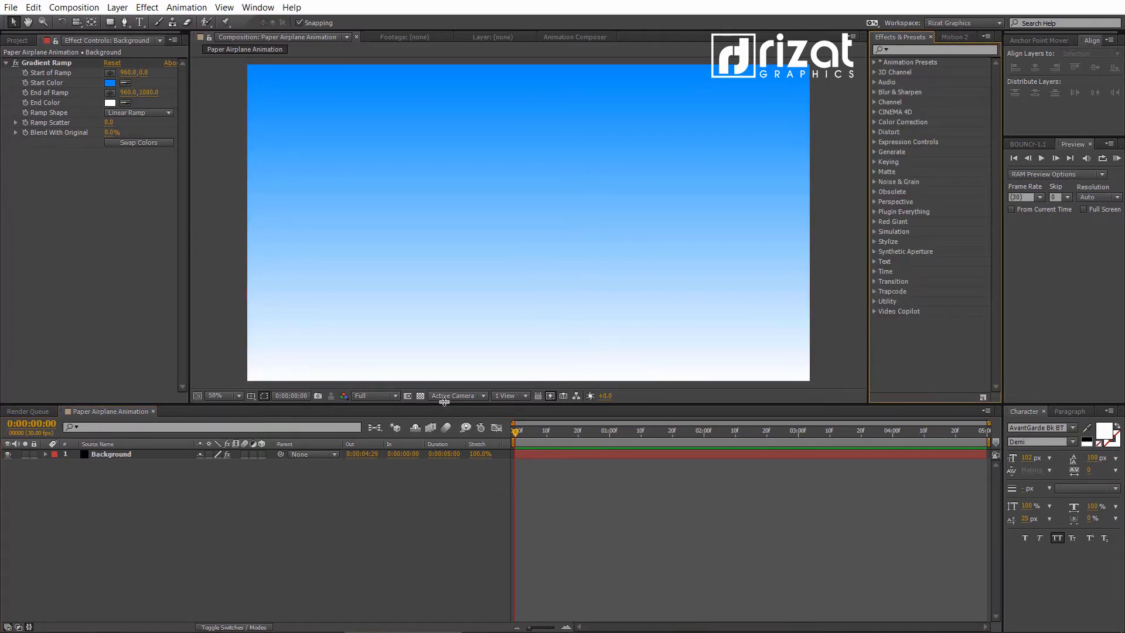
{"action": "left_click_drag", "start_coordinate": [445, 402], "coordinate": [450, 439]}
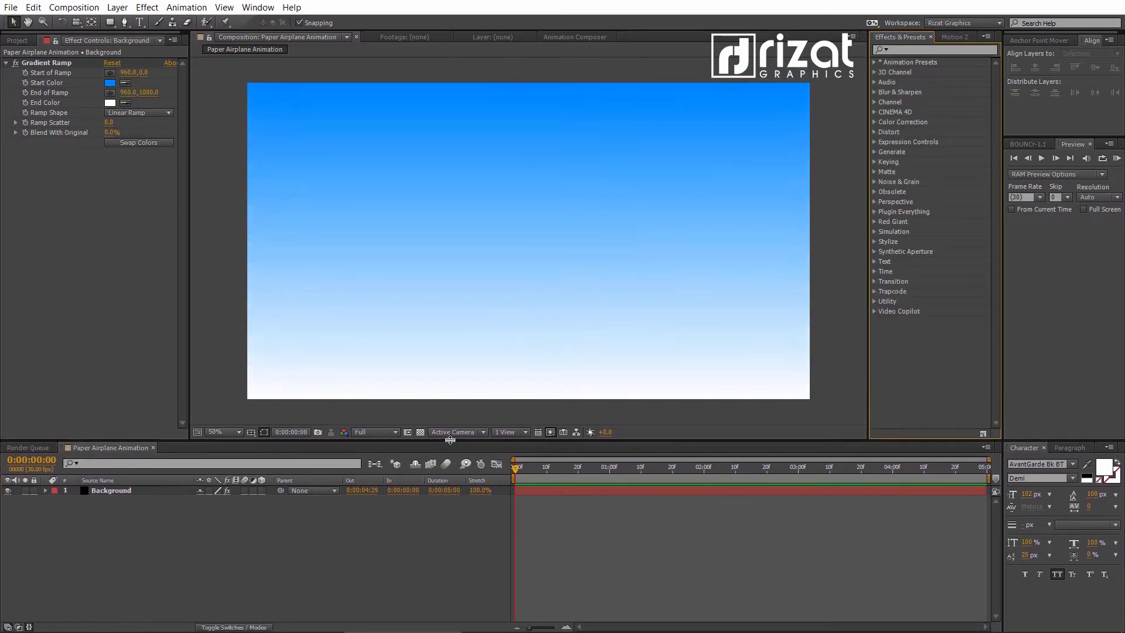
{"action": "left_click", "coordinate": [411, 565]}
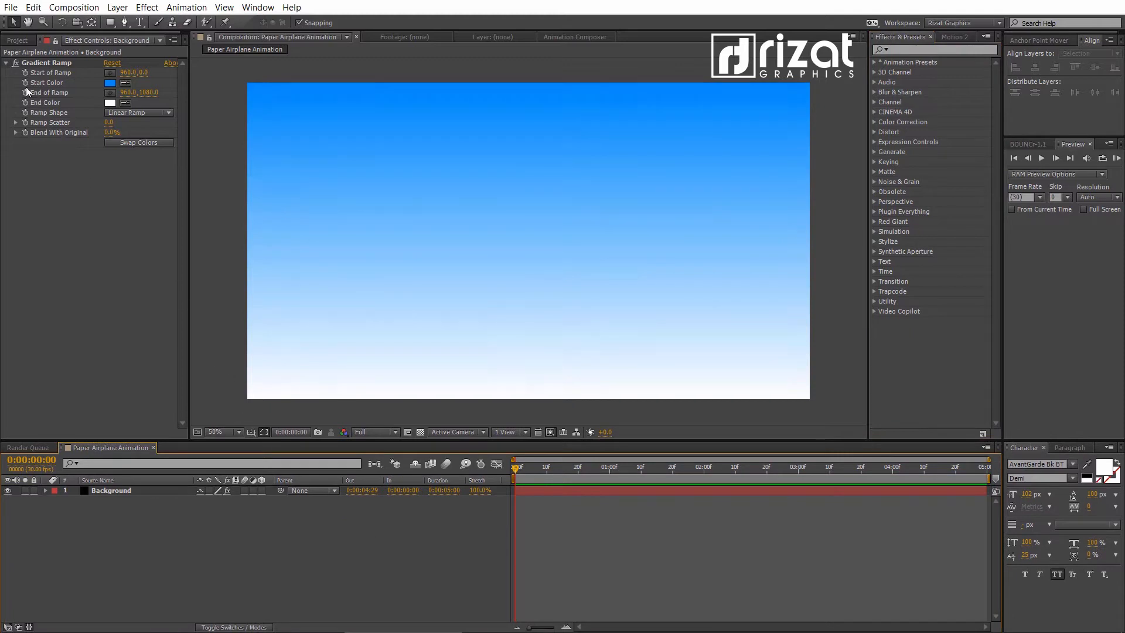
- Import the Paper Airplane Illustrator file into the project as footage with merged layers
{"action": "left_click", "coordinate": [17, 41]}
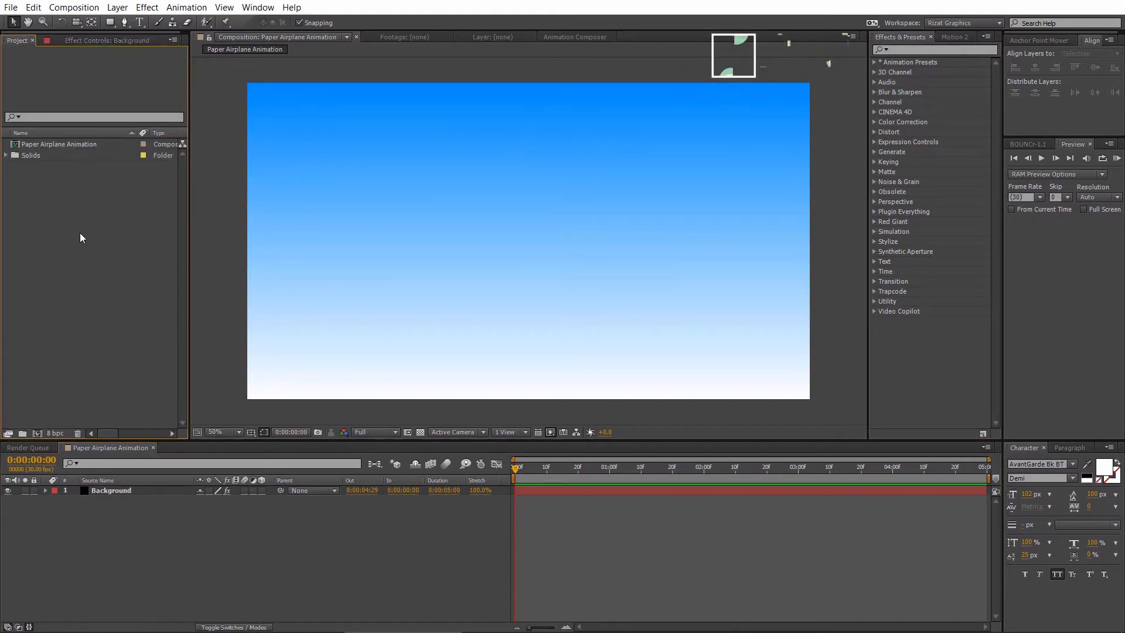
{"action": "left_click", "coordinate": [12, 8]}
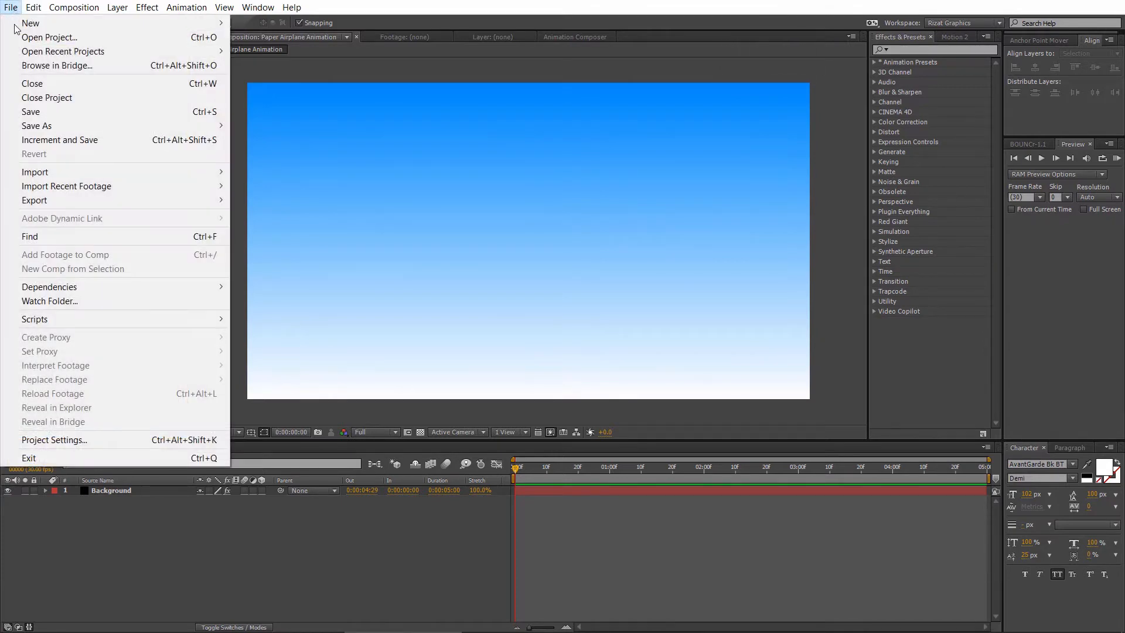
{"action": "mouse_move", "coordinate": [69, 172]}
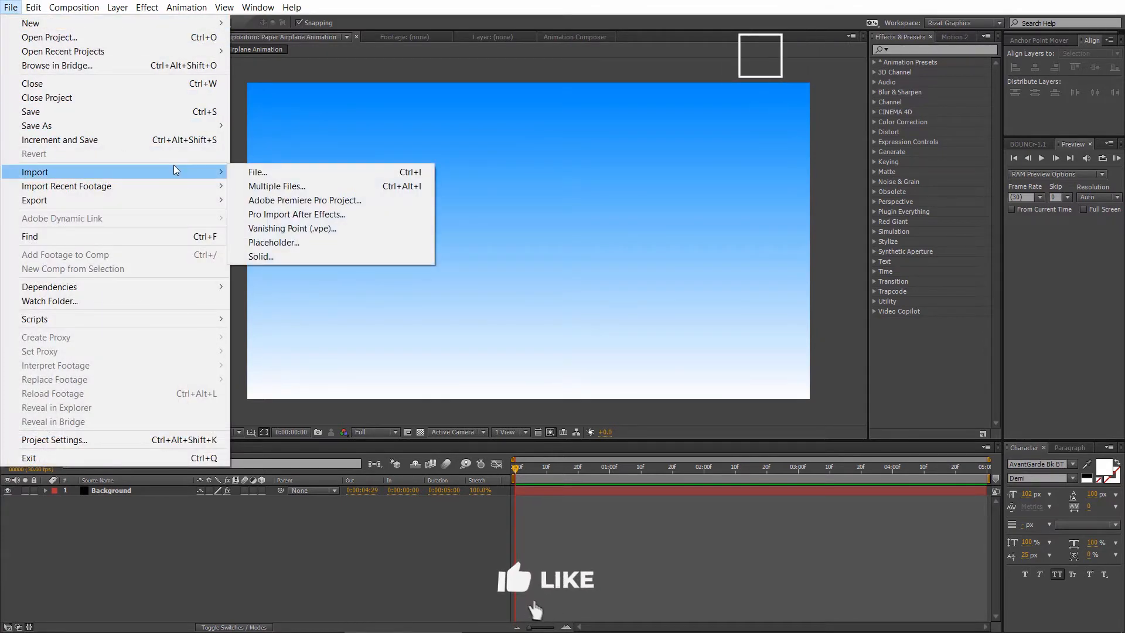
{"action": "left_click", "coordinate": [264, 173]}
{"action": "left_click", "coordinate": [219, 123]}
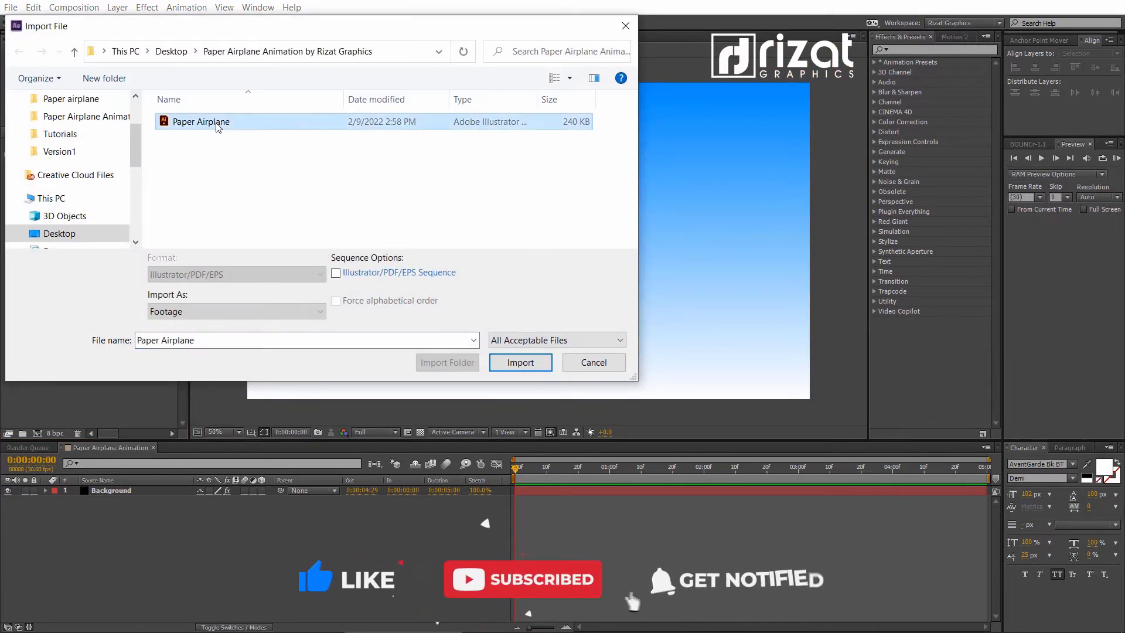
{"action": "left_click", "coordinate": [520, 362]}
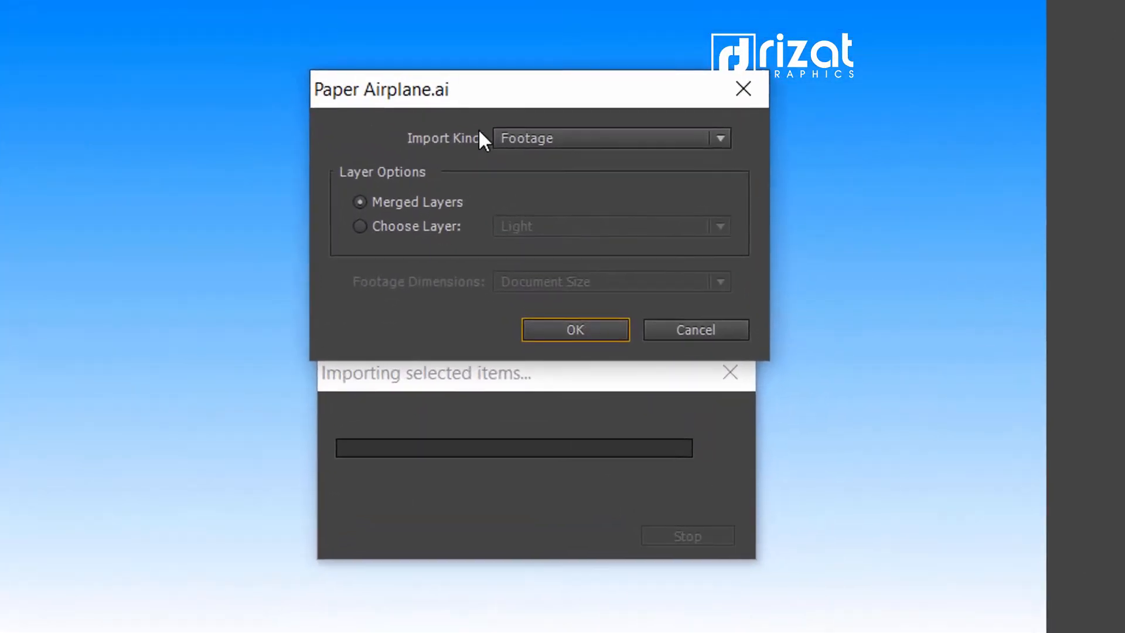
{"action": "left_click", "coordinate": [361, 201]}
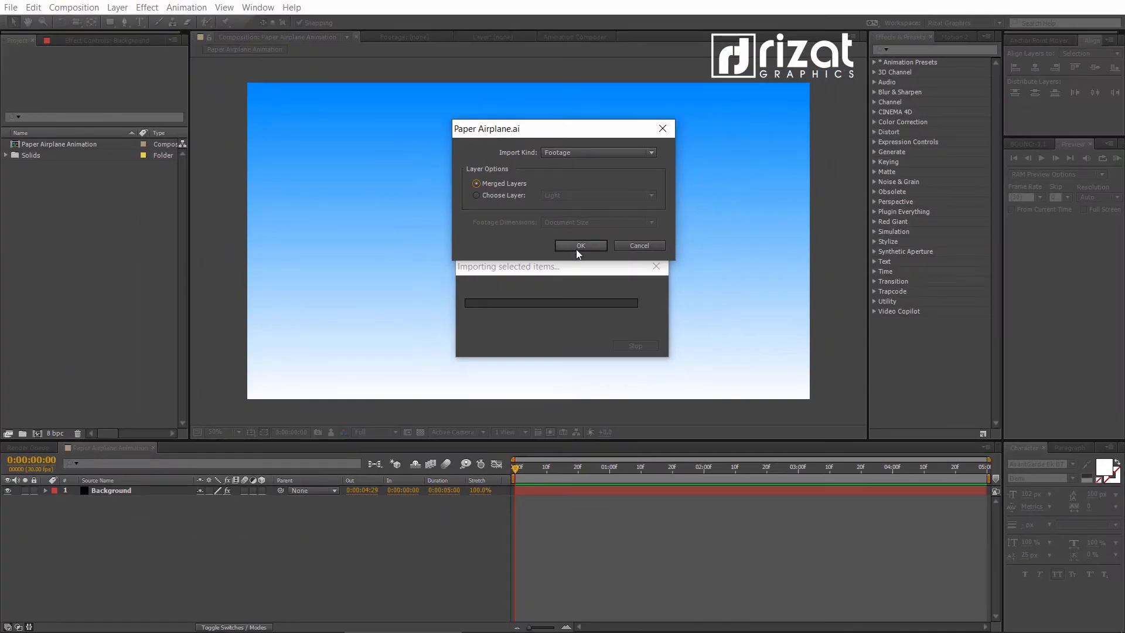
{"action": "left_click", "coordinate": [576, 249]}
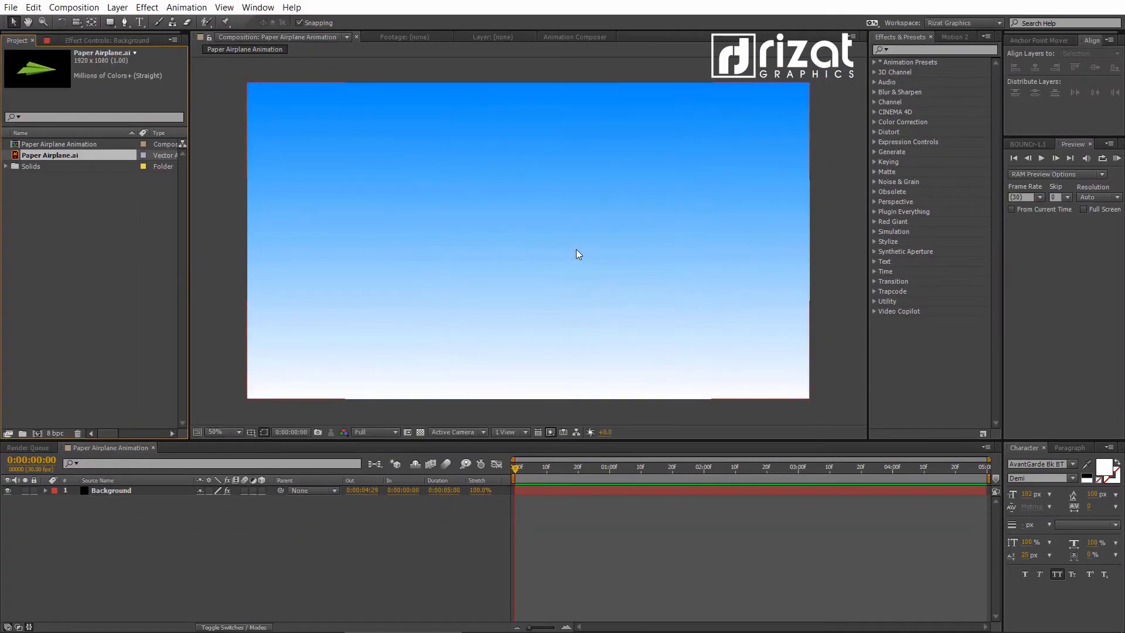
- Add Paper Airplane.ai to the composition as a layer above Background
{"action": "left_click", "coordinate": [100, 210]}
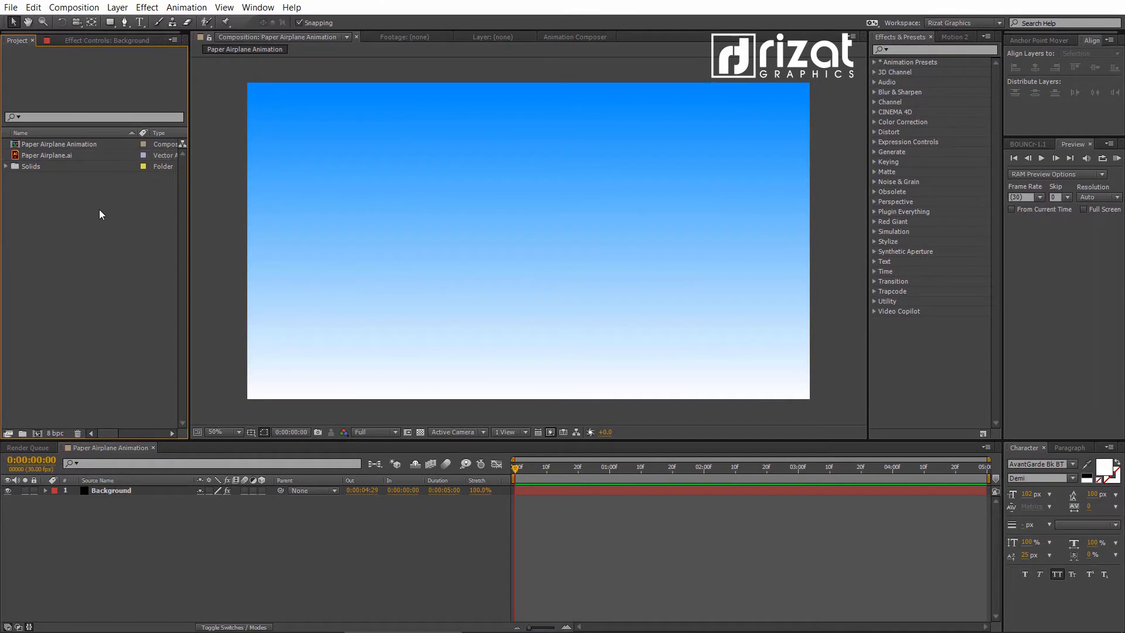
{"action": "left_click_drag", "start_coordinate": [61, 155], "coordinate": [105, 490]}
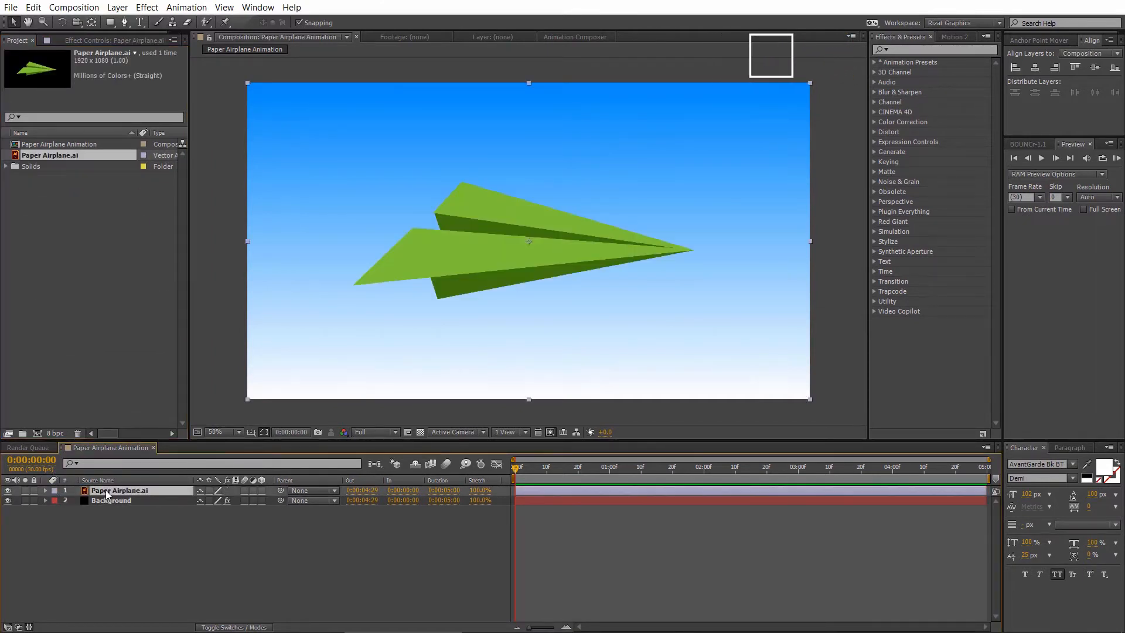
{"action": "left_click", "coordinate": [107, 527]}
- Create shapes from the Paper Airplane.ai vector layer and delete the original Paper Airplane.ai layer
{"action": "left_click", "coordinate": [114, 490]}
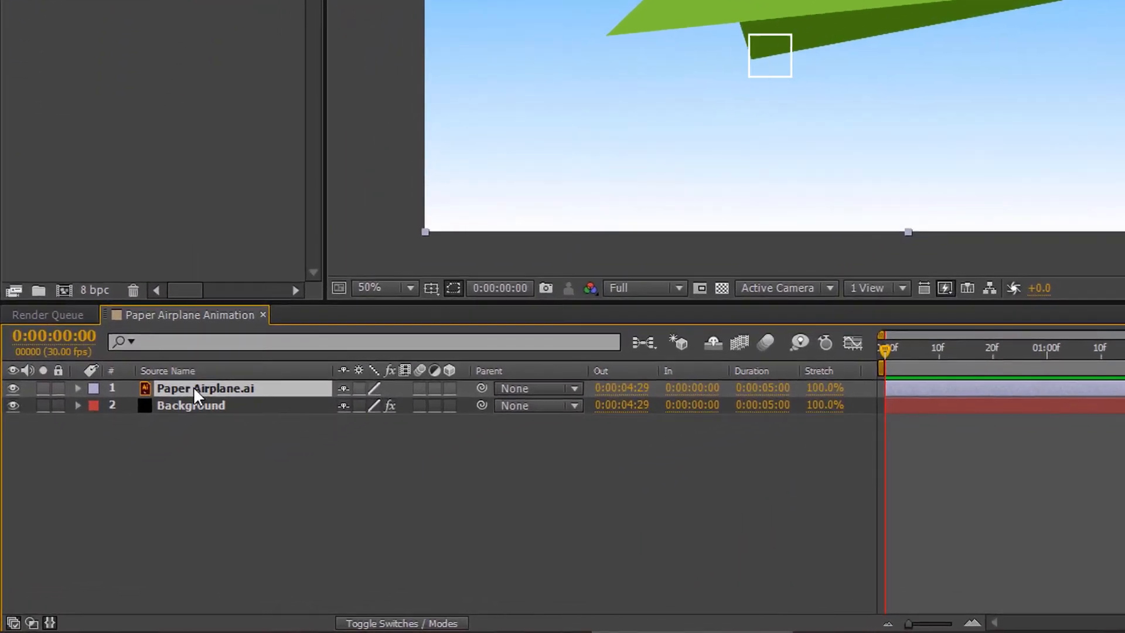
{"action": "right_click", "coordinate": [193, 387]}
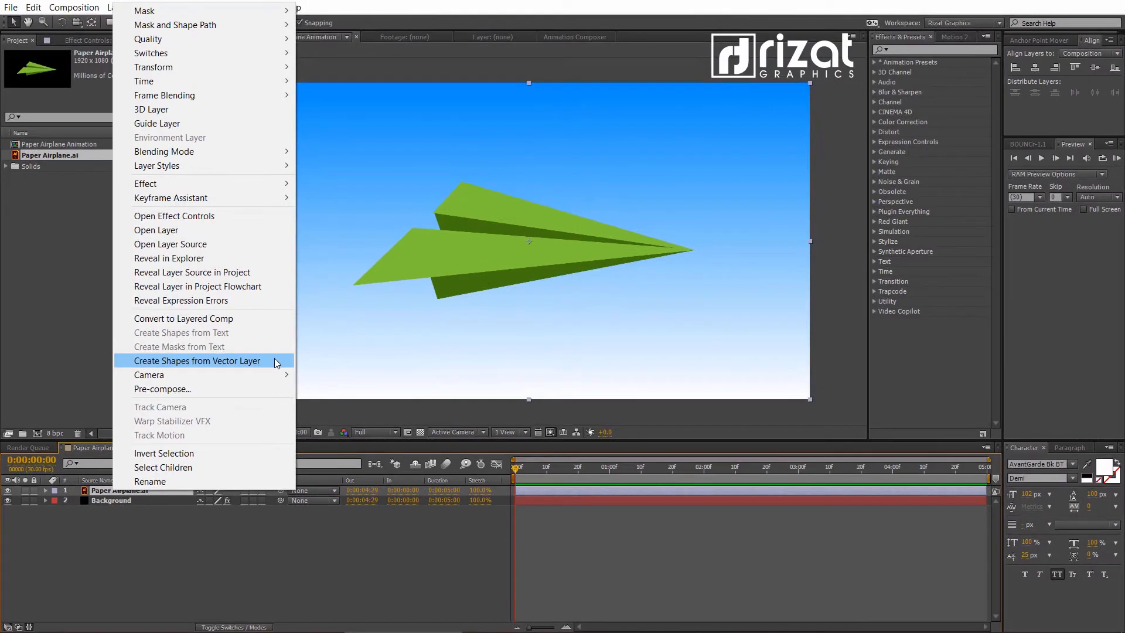
{"action": "left_click", "coordinate": [274, 360]}
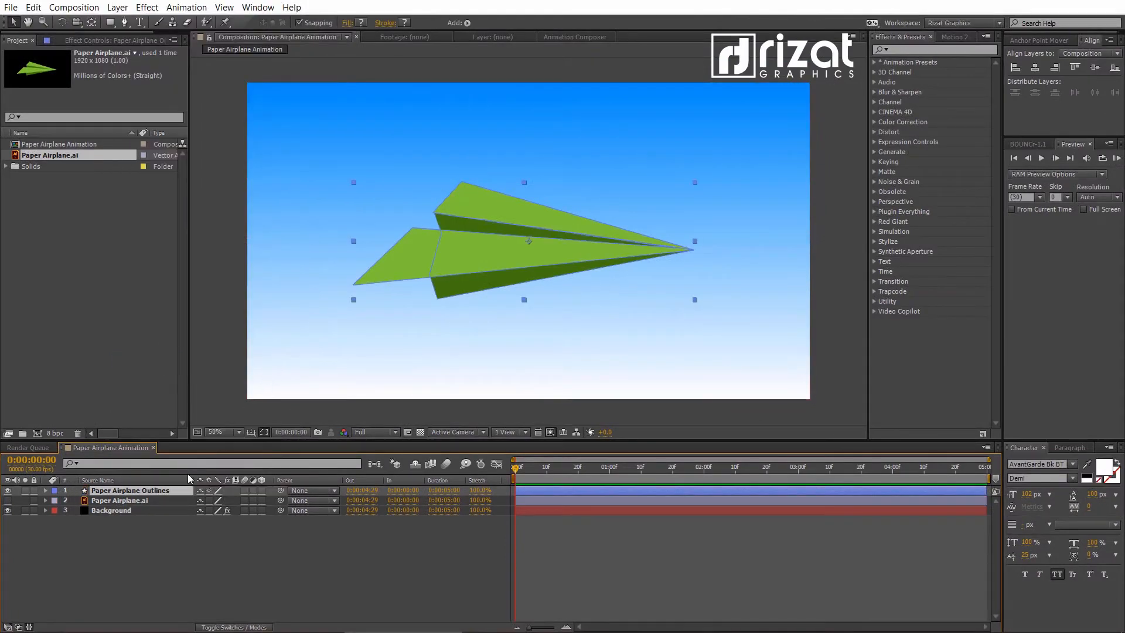
{"action": "left_click", "coordinate": [159, 502]}
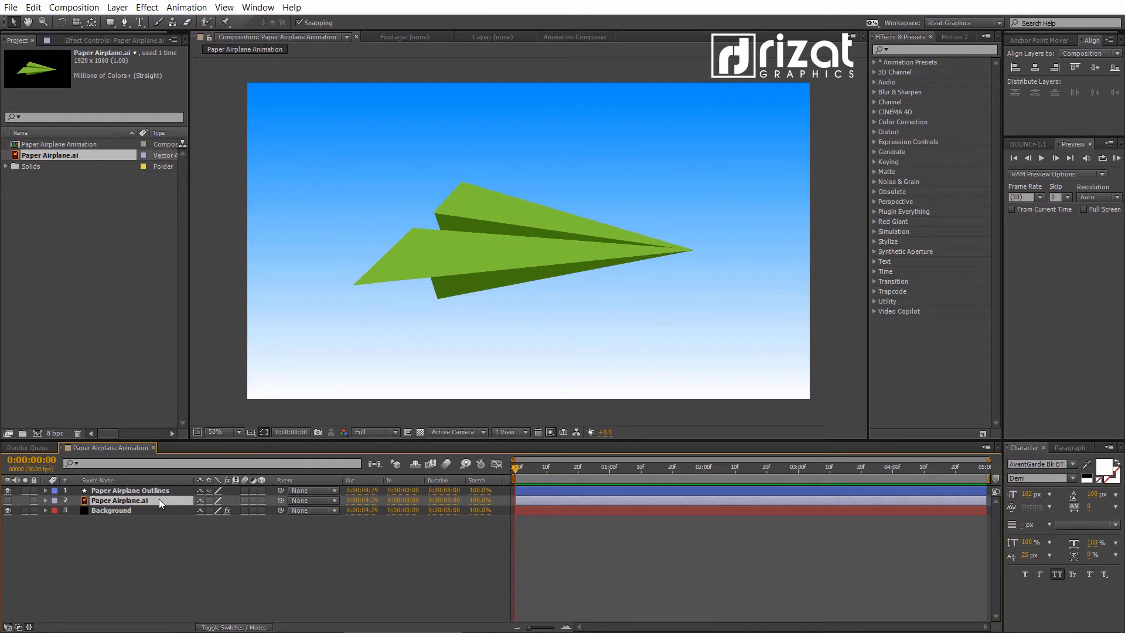
{"action": "key", "text": "Delete"}
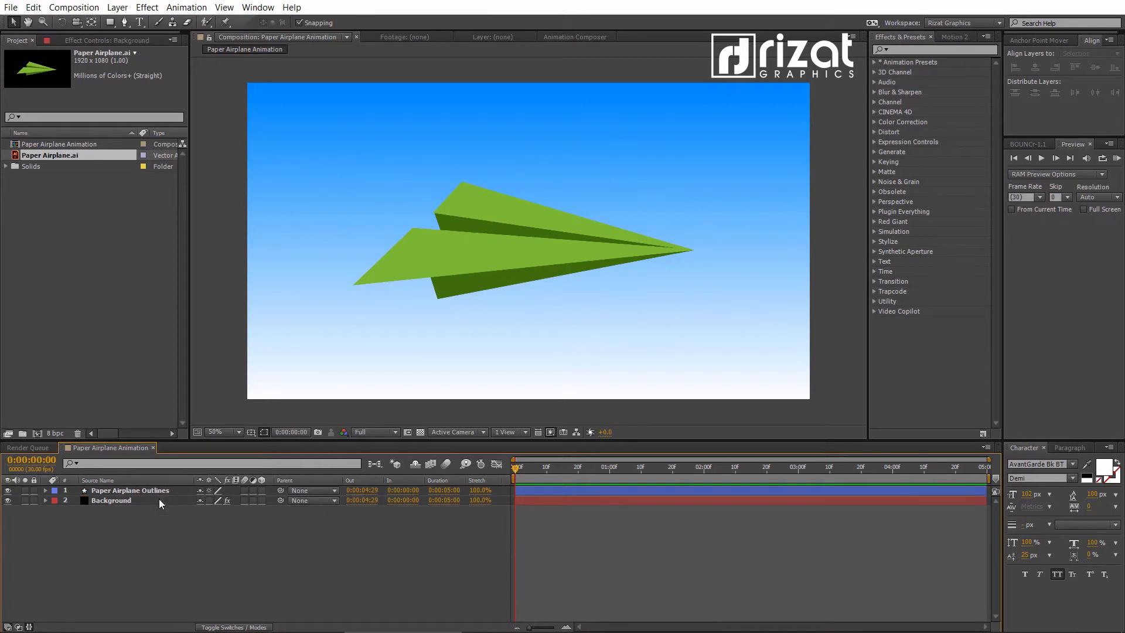
- Expand the contents of Paper Airplane Outlines and set the fill color of Group 1 to white, FFFFFF
{"action": "left_click", "coordinate": [46, 491]}
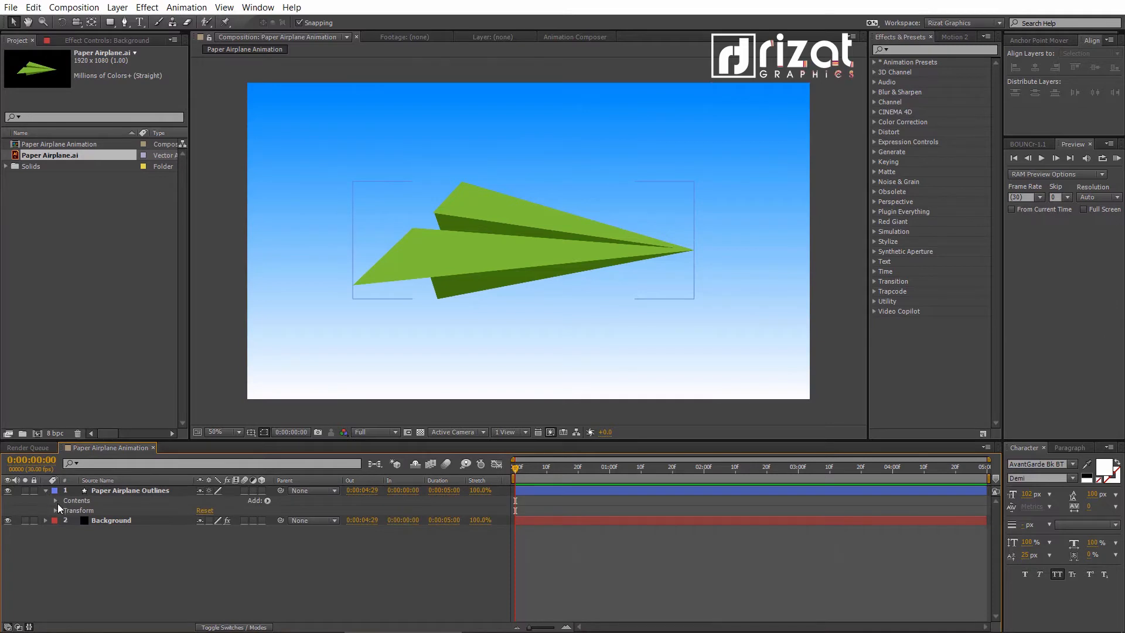
{"action": "left_click", "coordinate": [56, 501]}
{"action": "left_click", "coordinate": [82, 510]}
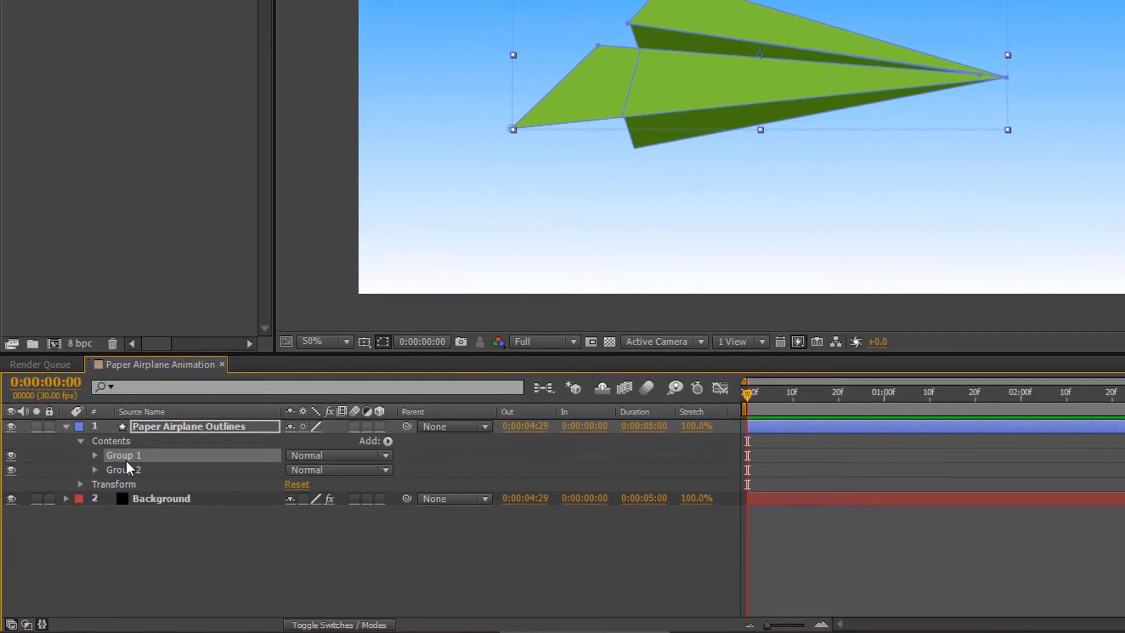
{"action": "left_click", "coordinate": [126, 466]}
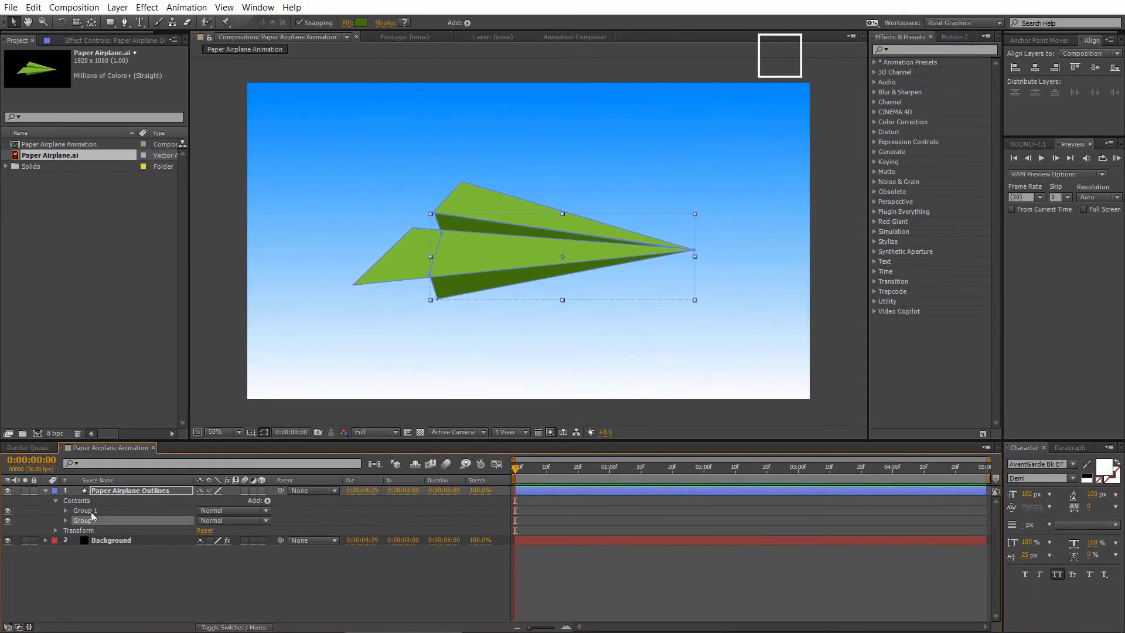
{"action": "left_click", "coordinate": [90, 511]}
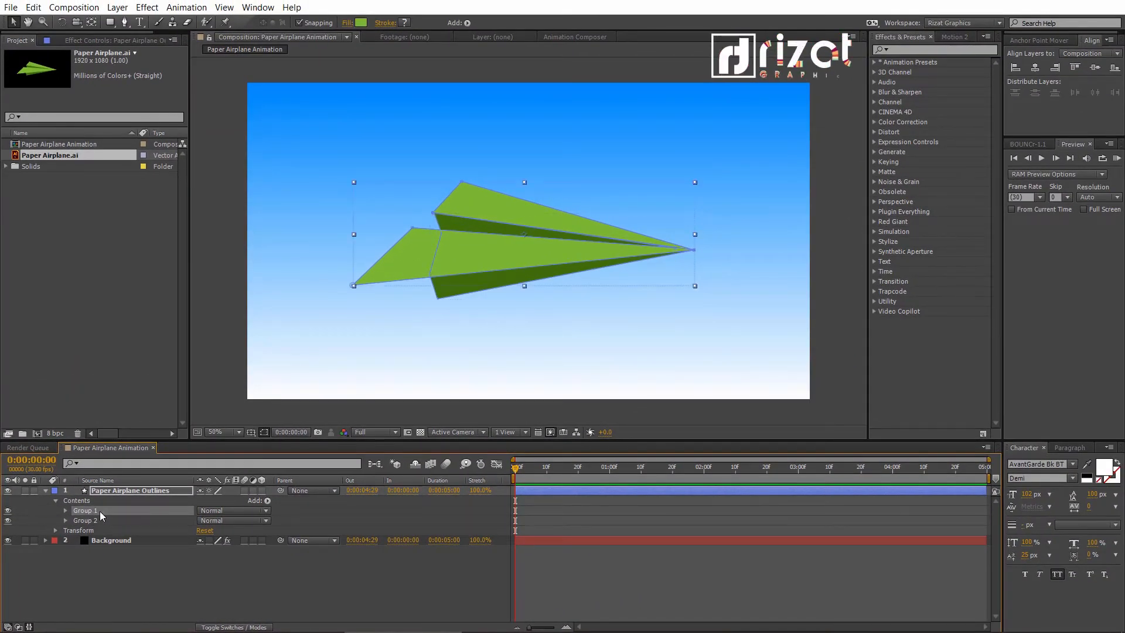
{"action": "left_click", "coordinate": [361, 22]}
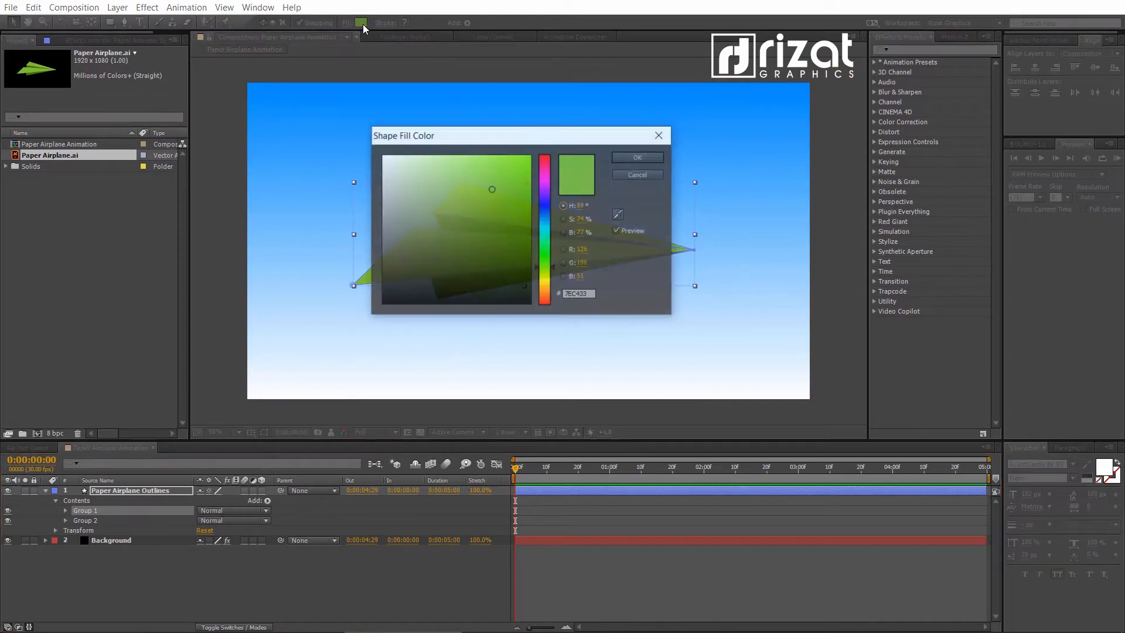
{"action": "left_click_drag", "start_coordinate": [473, 182], "coordinate": [369, 174]}
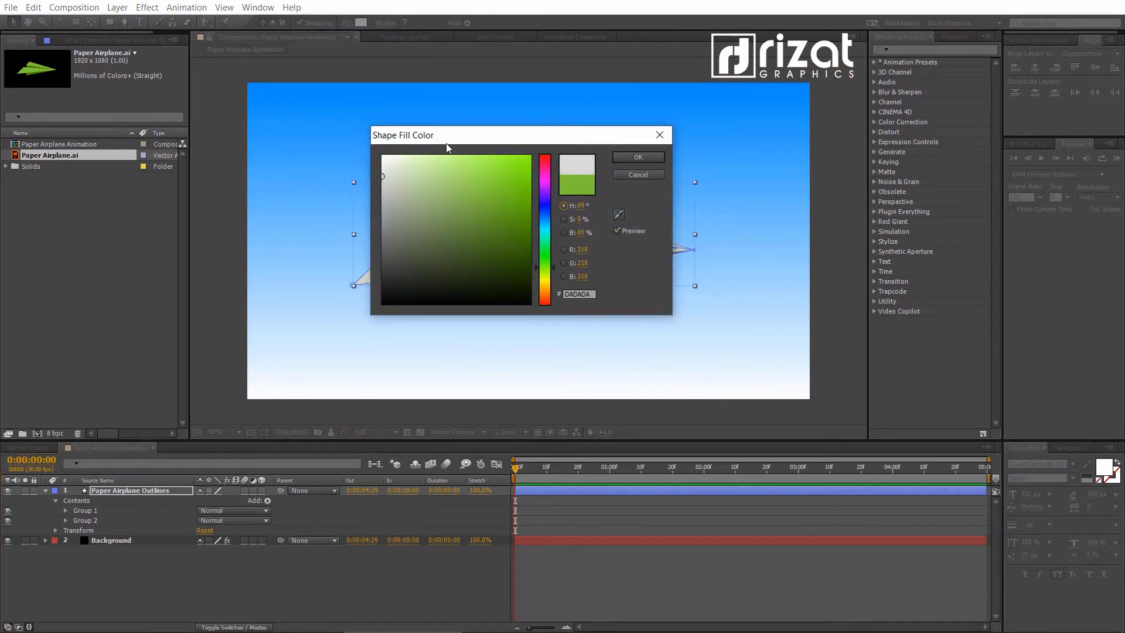
{"action": "left_click_drag", "start_coordinate": [445, 140], "coordinate": [697, 139]}
{"action": "left_click_drag", "start_coordinate": [640, 181], "coordinate": [623, 153]}
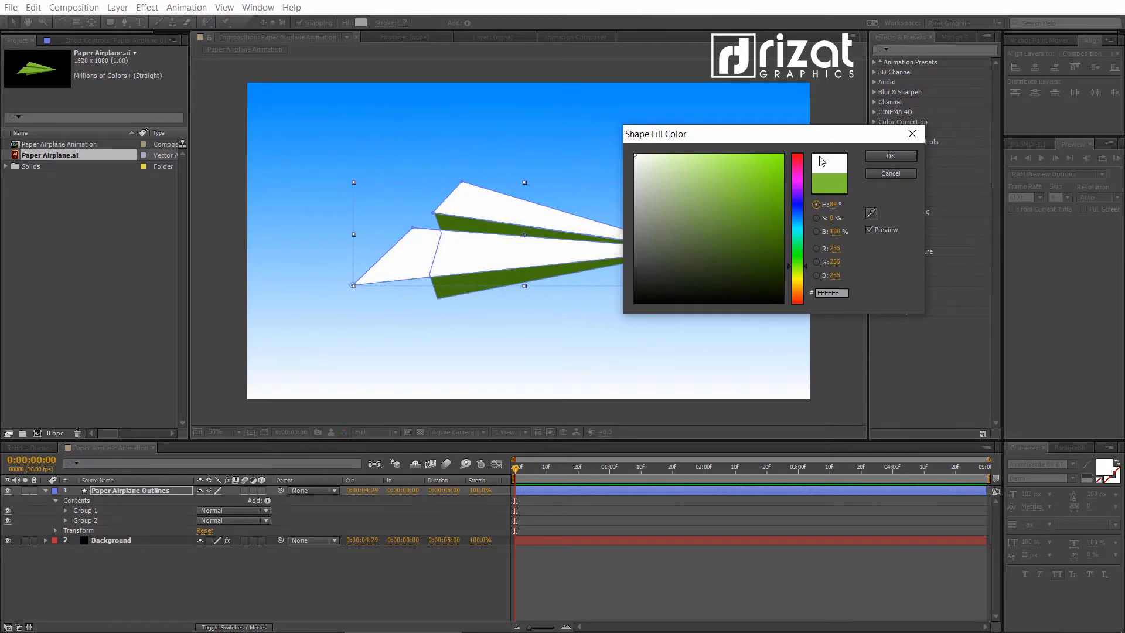
{"action": "left_click", "coordinate": [880, 157]}
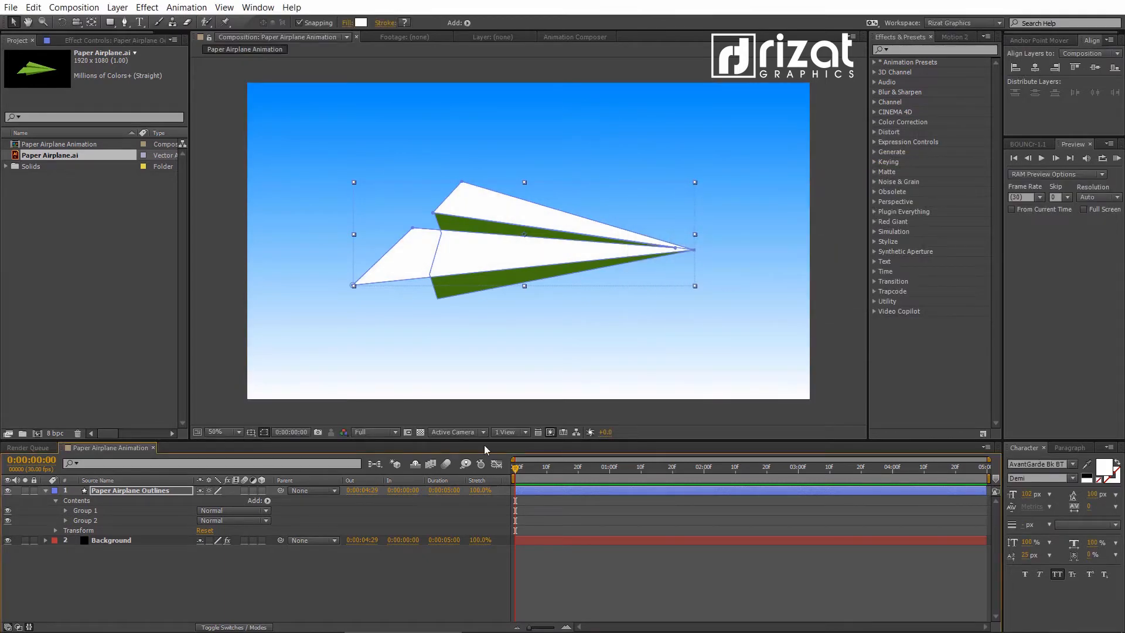
- Set the fill color of Group 2 to light gray, BEBEBE, and collapse the Paper Airplane Outlines layer
{"action": "left_click", "coordinate": [92, 520]}
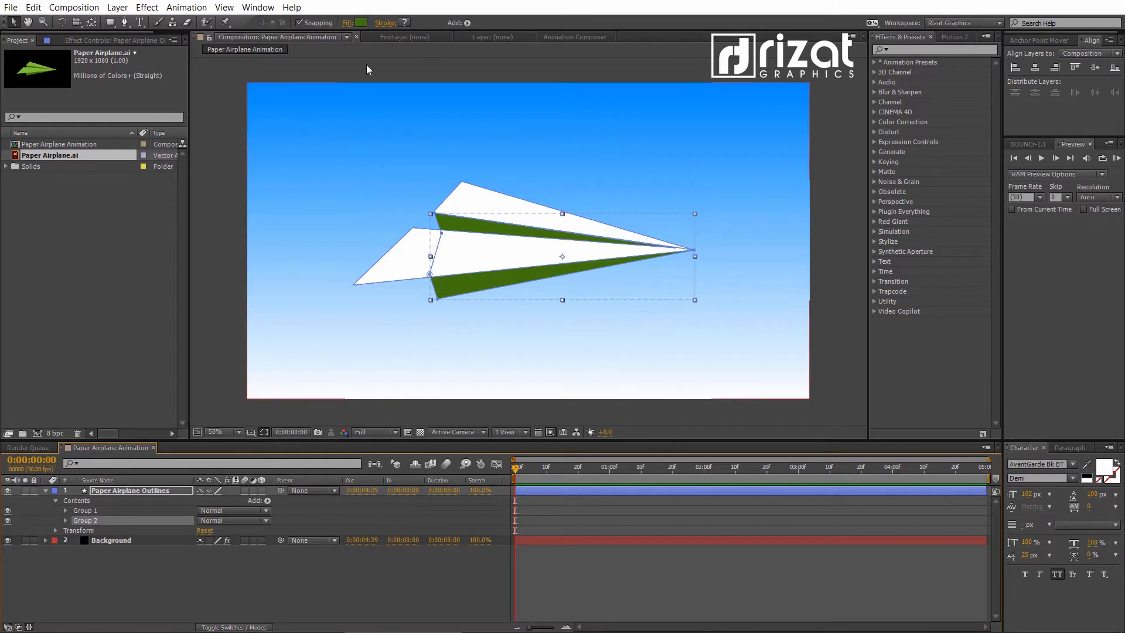
{"action": "left_click", "coordinate": [361, 22]}
{"action": "mouse_move", "coordinate": [678, 172]}
{"action": "left_mouse_down"}
{"action": "mouse_move", "coordinate": [592, 175]}
{"action": "mouse_move", "coordinate": [574, 190]}
{"action": "left_mouse_up"}
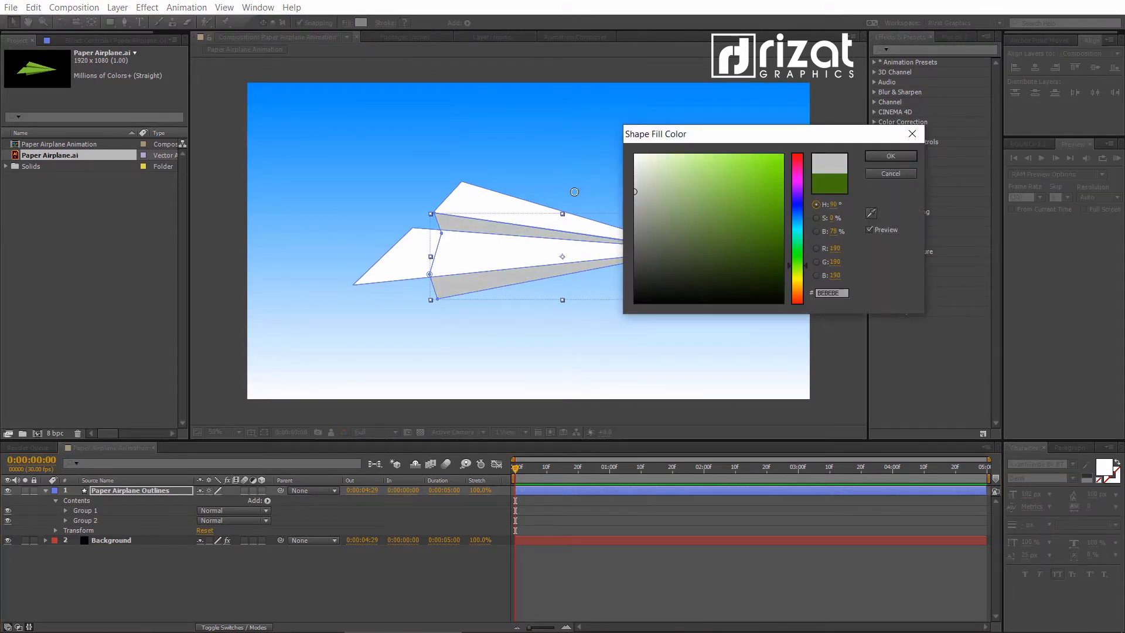
{"action": "left_click", "coordinate": [877, 156]}
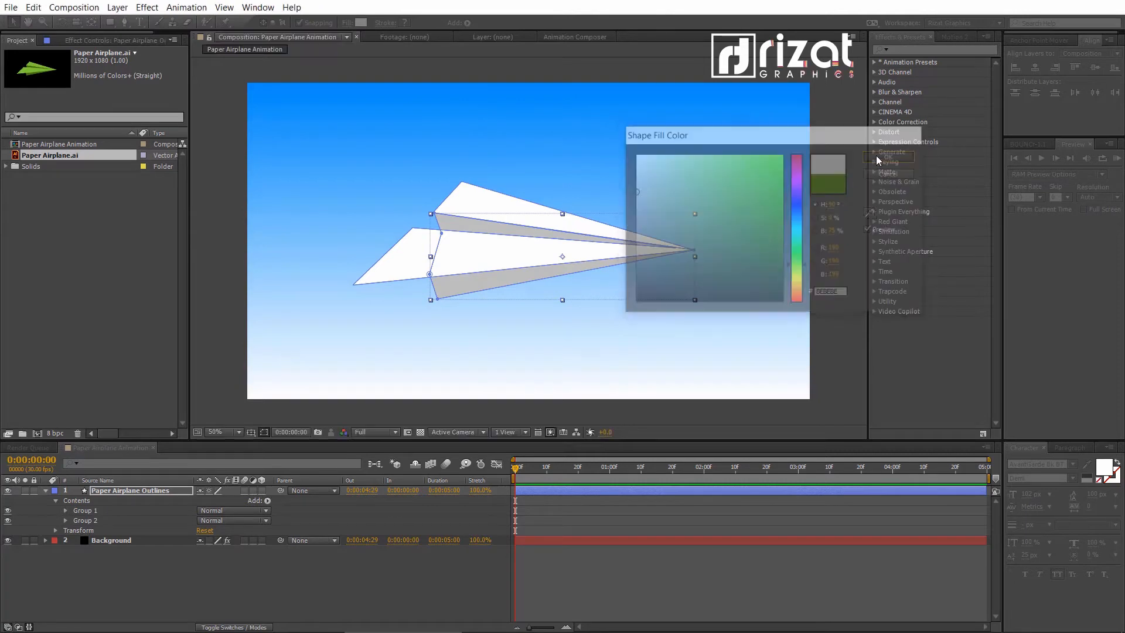
{"action": "left_click", "coordinate": [419, 574]}
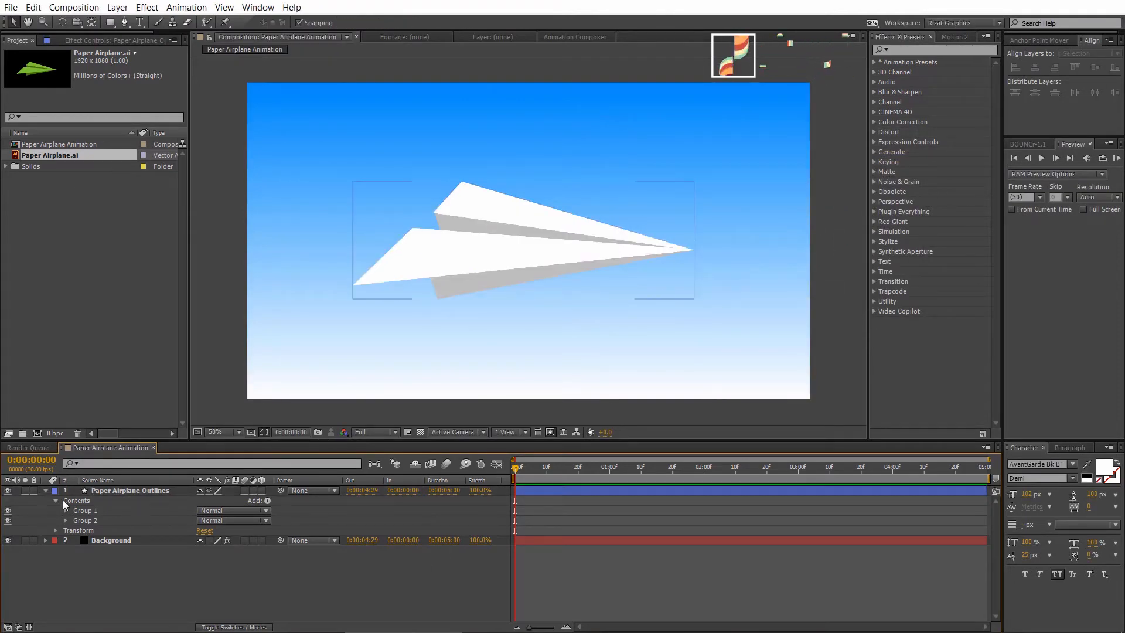
{"action": "left_click", "coordinate": [46, 490]}
- Scale the Paper Airplane Outlines layer to 25% and lock the Background layer
{"action": "left_click", "coordinate": [127, 491]}
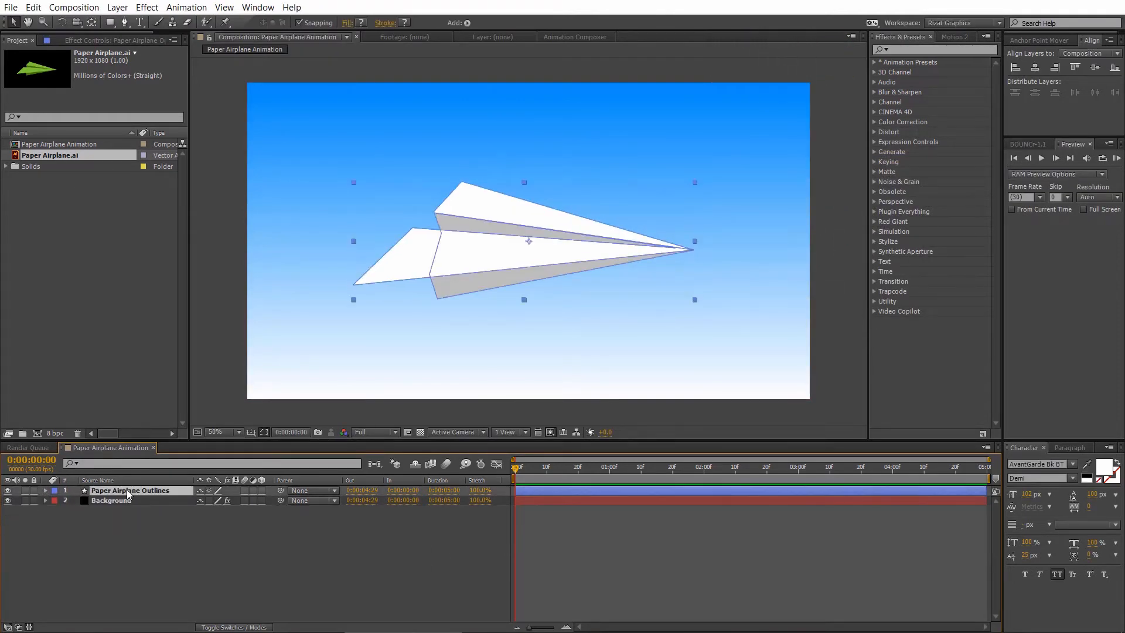
{"action": "key", "text": "s"}
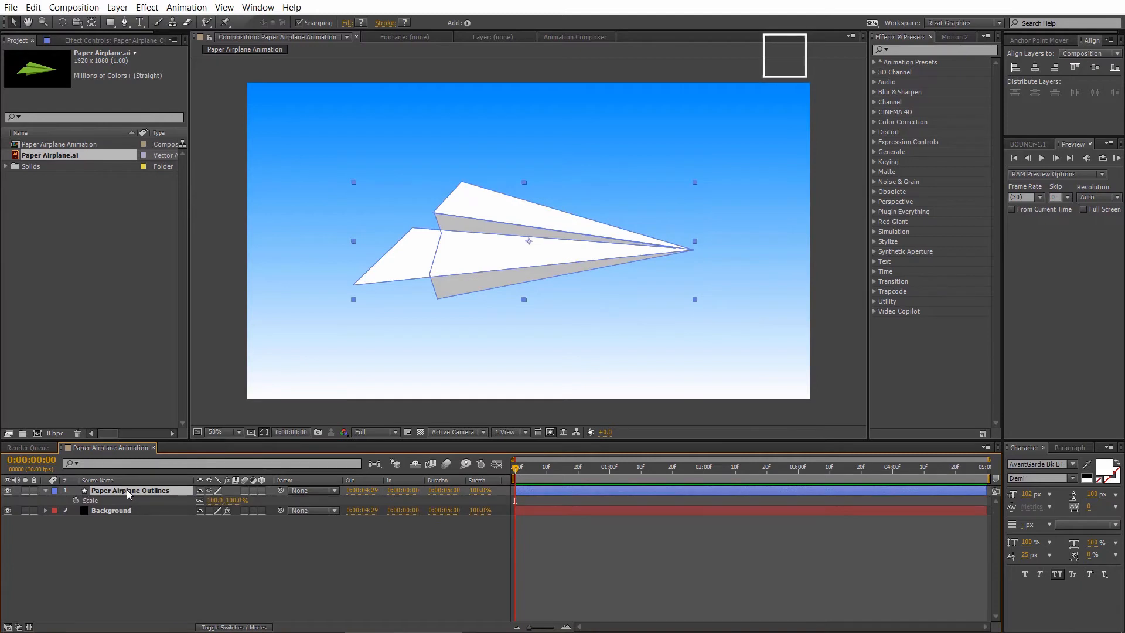
{"action": "left_click", "coordinate": [215, 500]}
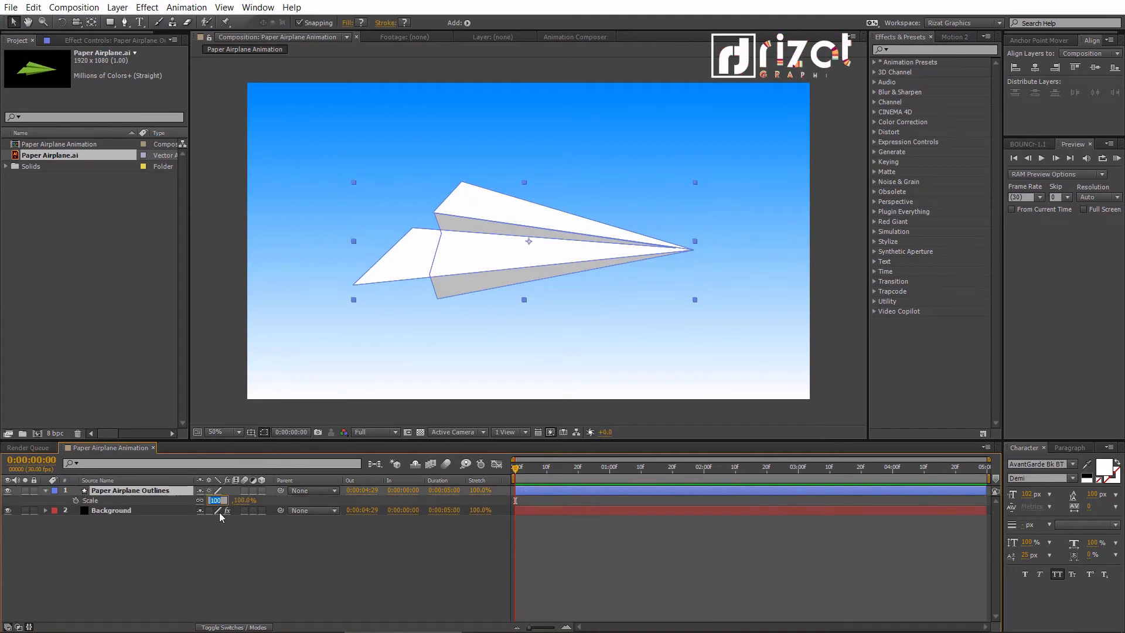
{"action": "type", "text": "25"}
{"action": "key", "text": "Return"}
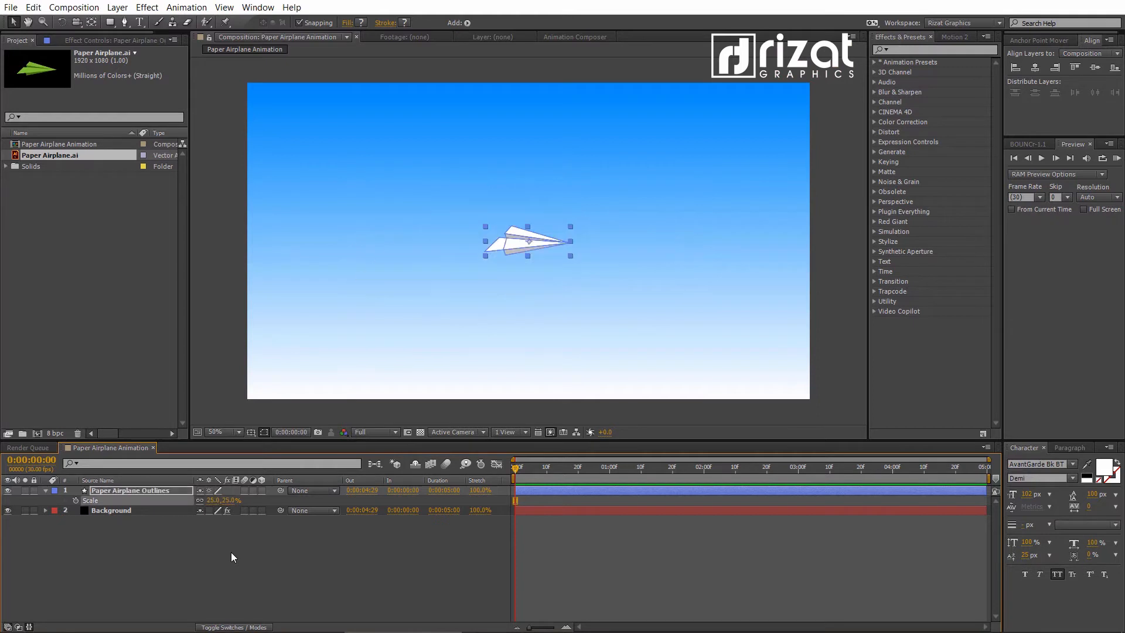
{"action": "left_click", "coordinate": [231, 553]}
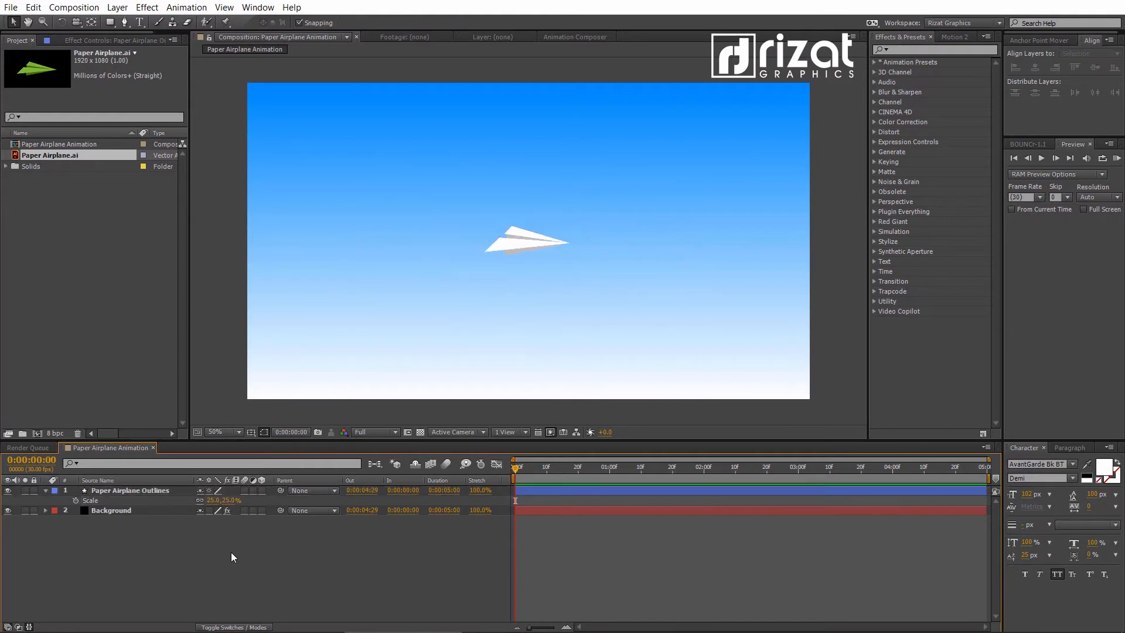
{"action": "left_click", "coordinate": [33, 510]}
{"action": "left_click", "coordinate": [46, 490]}
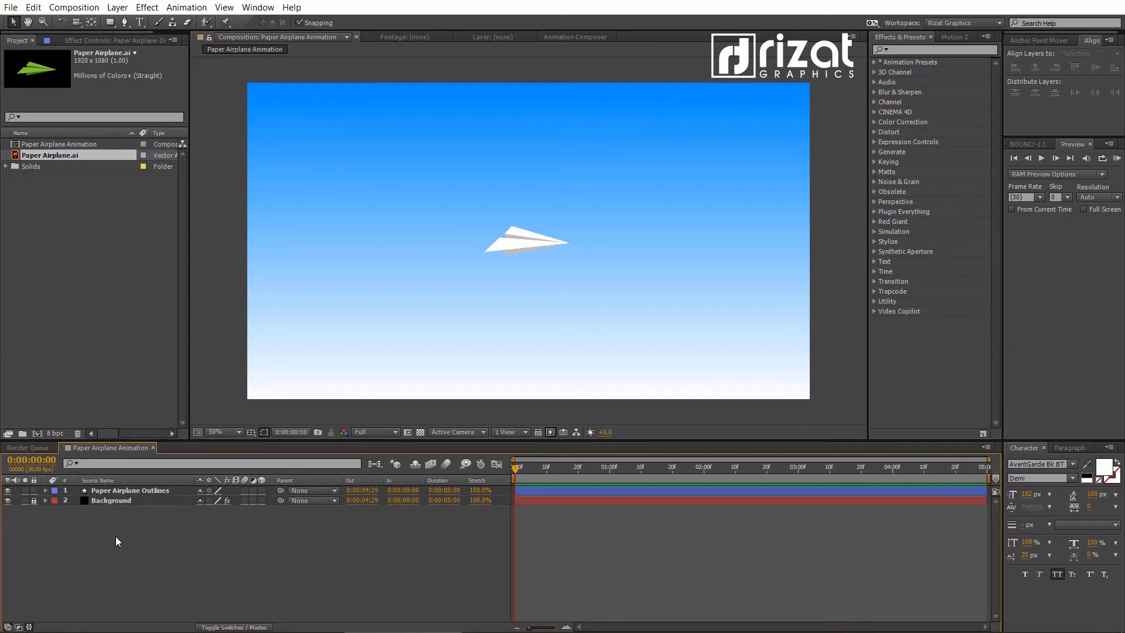
- Activate the Pen tool with its fill set to None and a 1 px stroke
{"action": "left_click", "coordinate": [124, 26]}
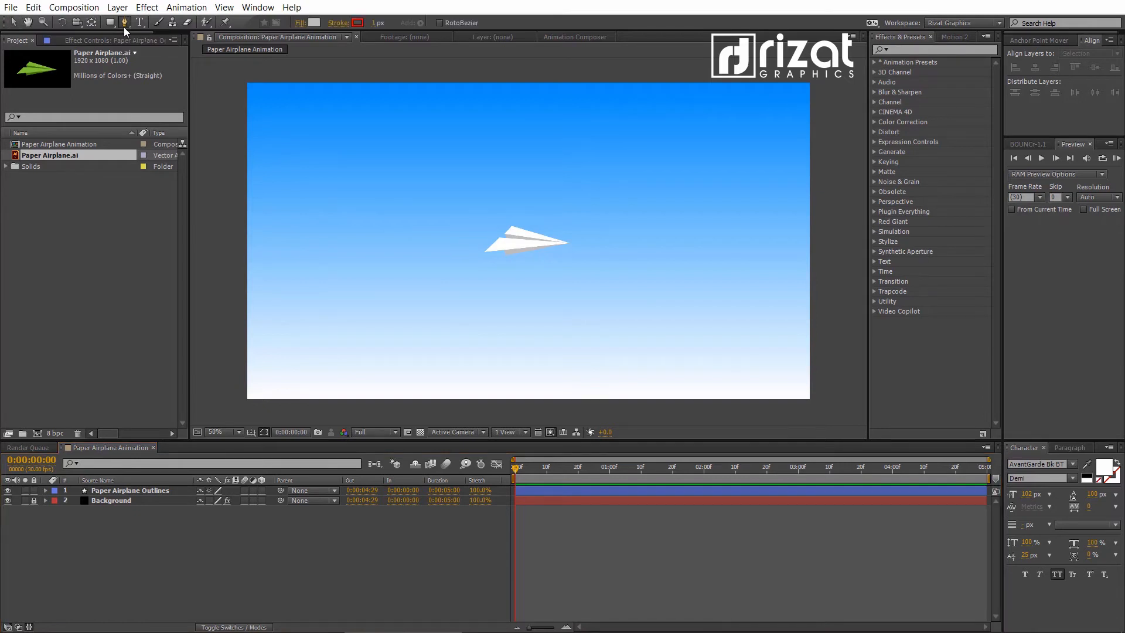
{"action": "left_click", "coordinate": [302, 24]}
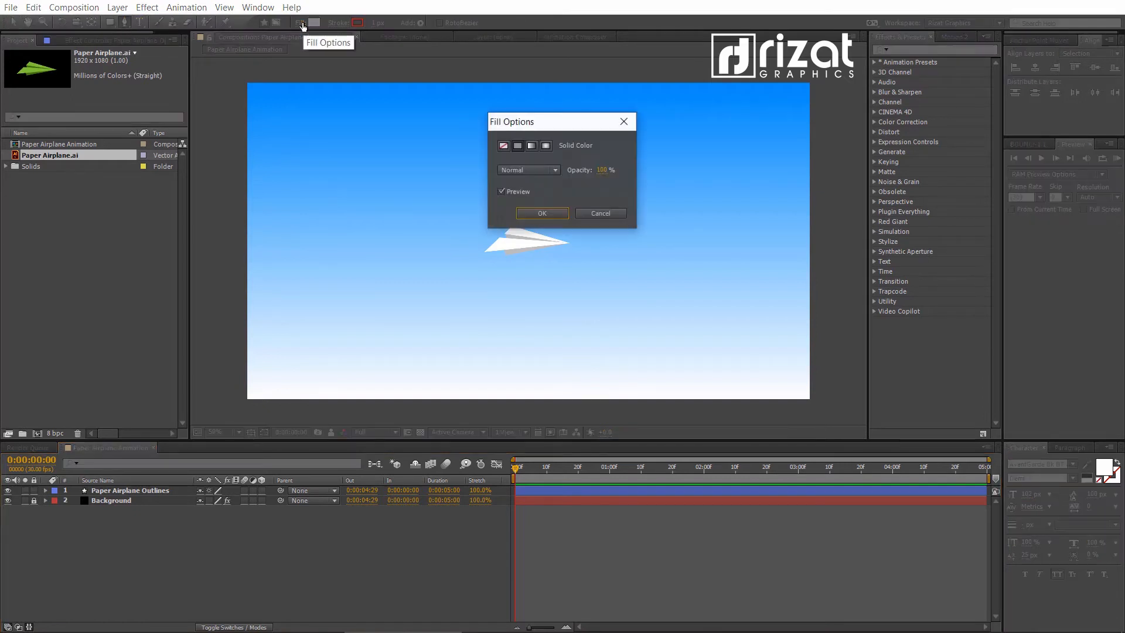
{"action": "left_click", "coordinate": [502, 146]}
{"action": "left_click", "coordinate": [533, 211]}
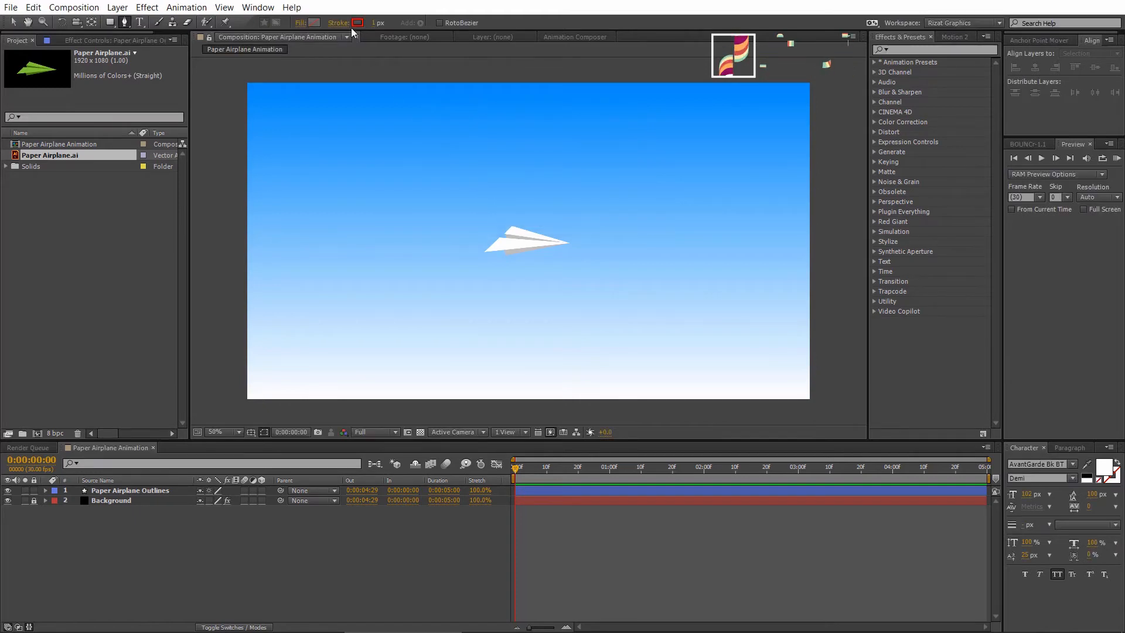
{"action": "left_click", "coordinate": [374, 24]}
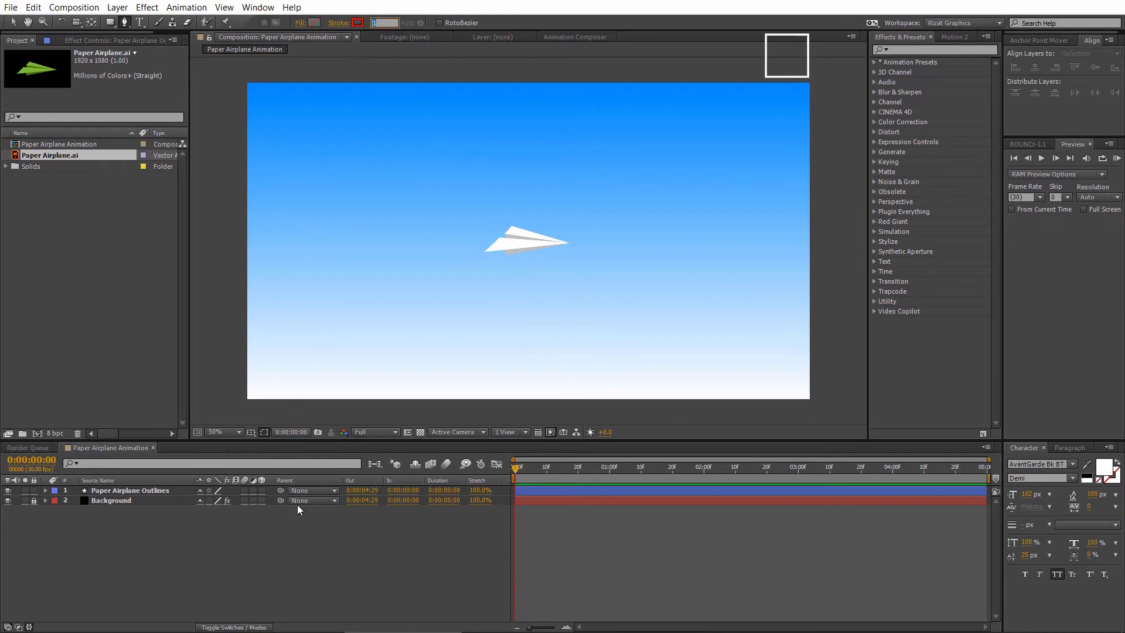
{"action": "left_click", "coordinate": [168, 559]}
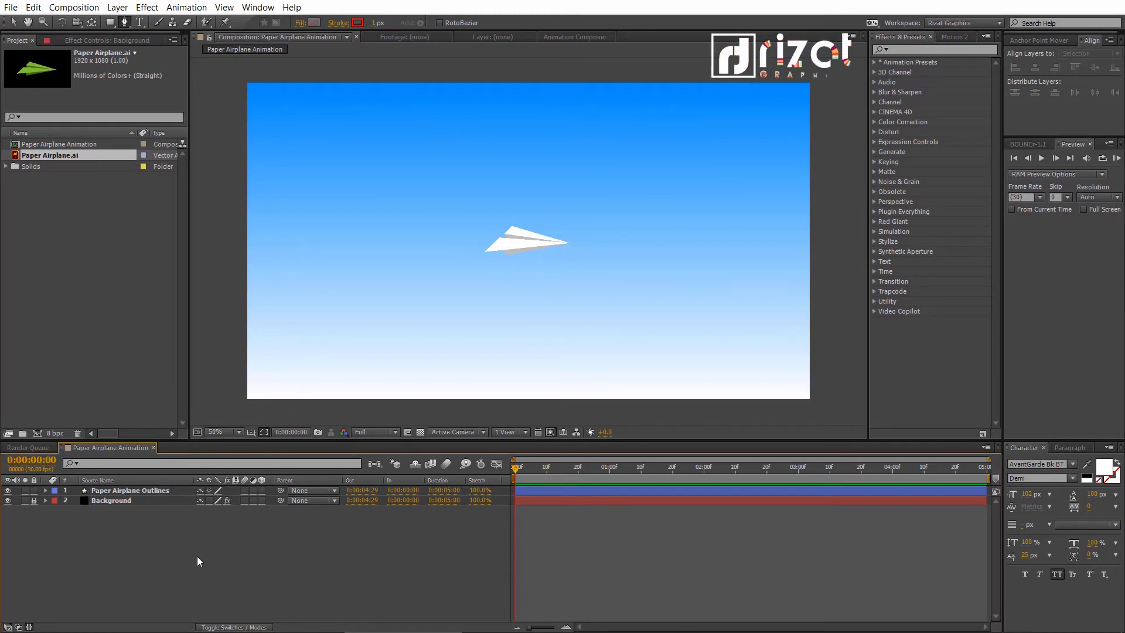
- Draw an open curved flight path from outside the frame's left edge, through a loop around the airplane, to beyond its right edge
{"action": "key", "text": "comma"}
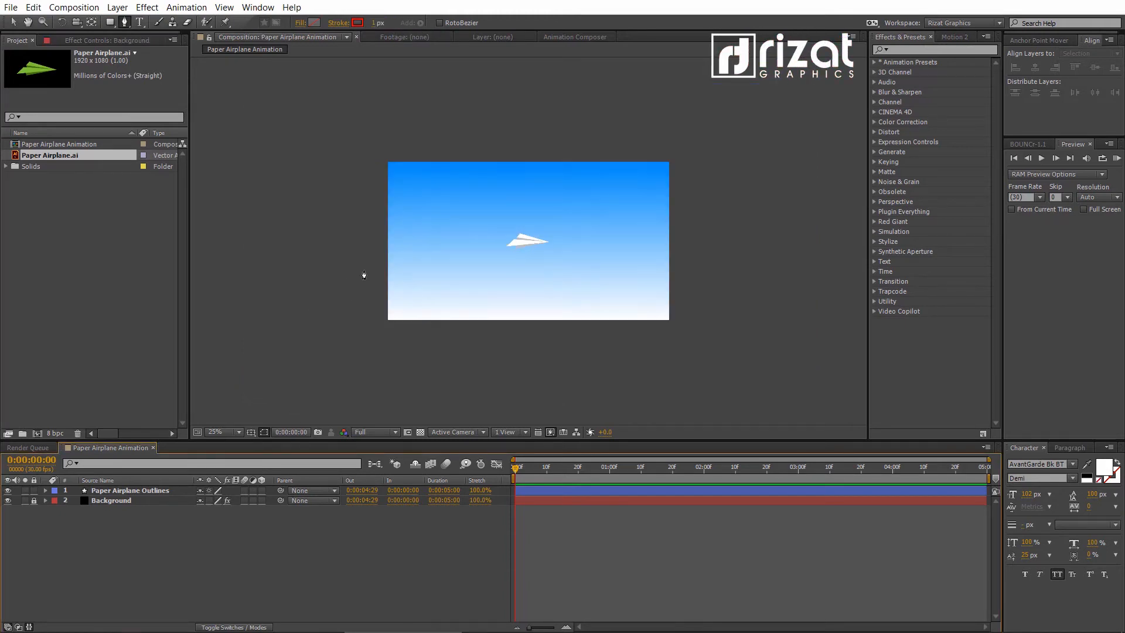
{"action": "left_click", "coordinate": [332, 287]}
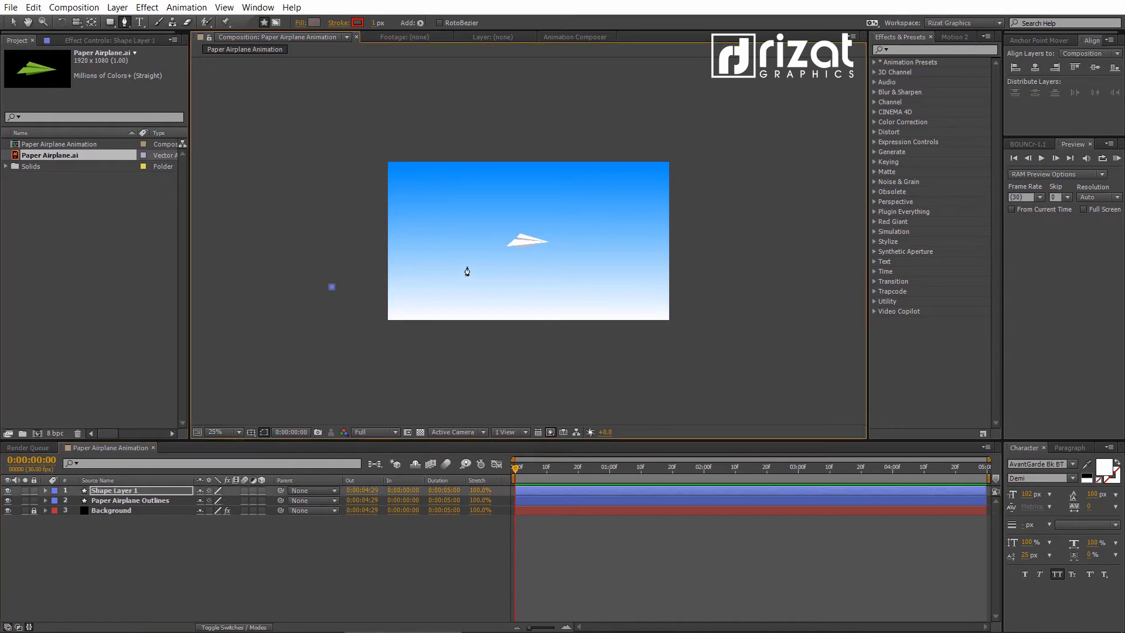
{"action": "left_click_drag", "start_coordinate": [518, 255], "coordinate": [586, 309]}
{"action": "left_click_drag", "start_coordinate": [526, 266], "coordinate": [534, 279]}
{"action": "left_click_drag", "start_coordinate": [603, 328], "coordinate": [582, 289]}
{"action": "left_click_drag", "start_coordinate": [482, 202], "coordinate": [410, 266]}
{"action": "left_click_drag", "start_coordinate": [535, 276], "coordinate": [518, 259]}
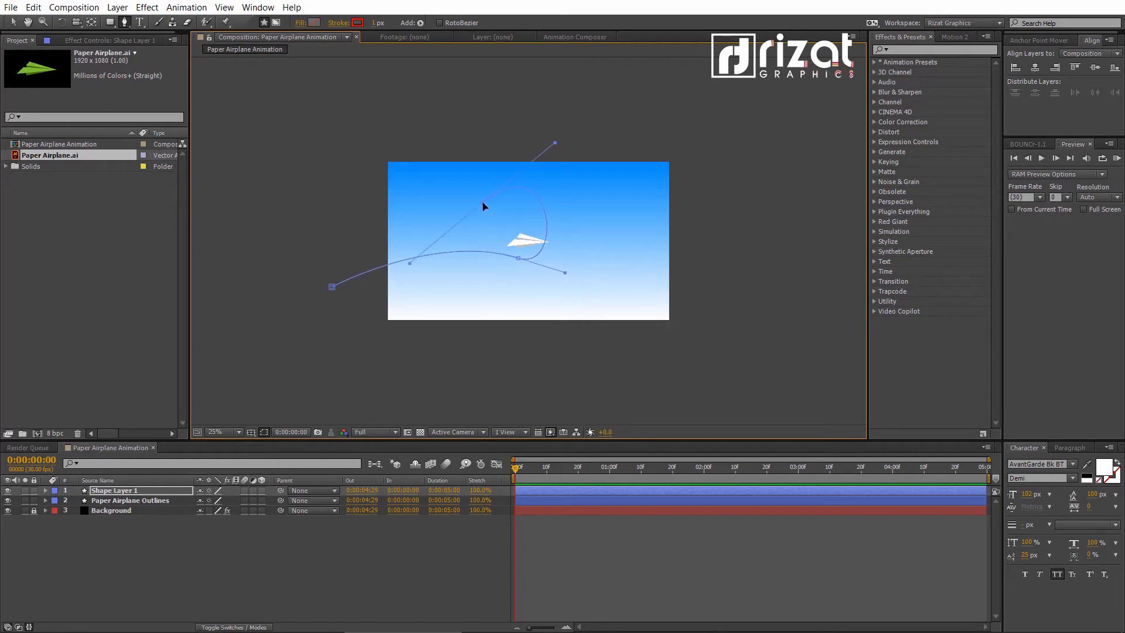
{"action": "left_click_drag", "start_coordinate": [503, 290], "coordinate": [542, 293]}
{"action": "mouse_move", "coordinate": [612, 267]}
{"action": "left_mouse_down"}
{"action": "mouse_move", "coordinate": [658, 291]}
{"action": "mouse_move", "coordinate": [631, 267]}
{"action": "left_mouse_up"}
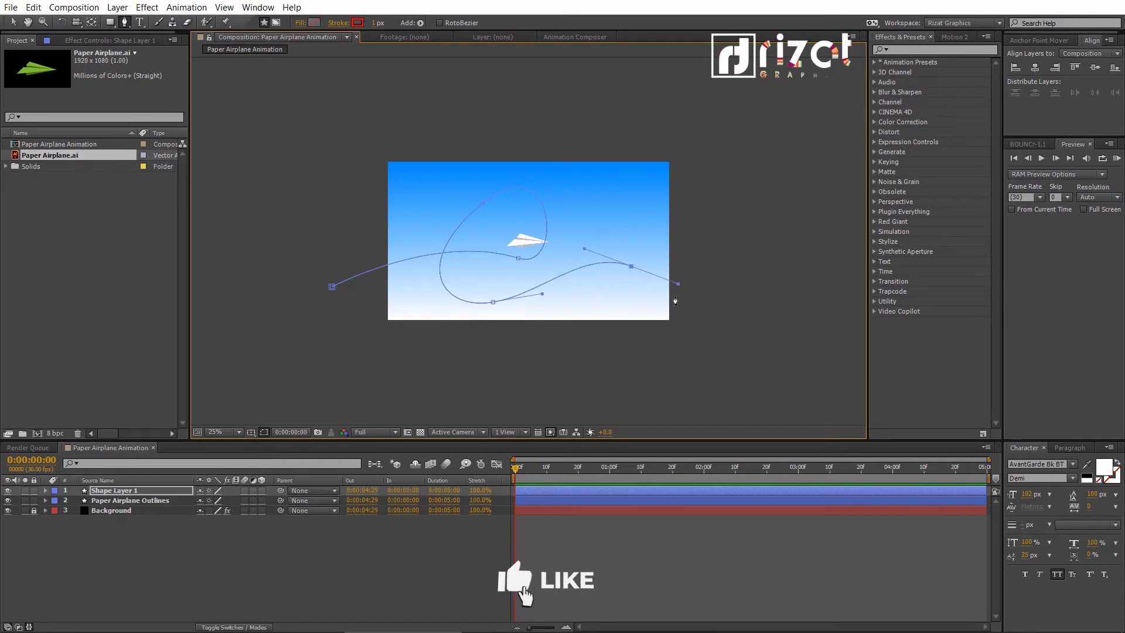
{"action": "mouse_move", "coordinate": [724, 297]}
{"action": "left_mouse_down"}
{"action": "mouse_move", "coordinate": [760, 266]}
{"action": "mouse_move", "coordinate": [733, 293]}
{"action": "left_mouse_up"}
- Tilt the tangent handles of the path's second point, beneath the airplane, so the incoming curve rises smoothly into the loop
{"action": "scroll", "coordinate": [605, 289], "scroll_direction": "up", "scroll_amount": 2}
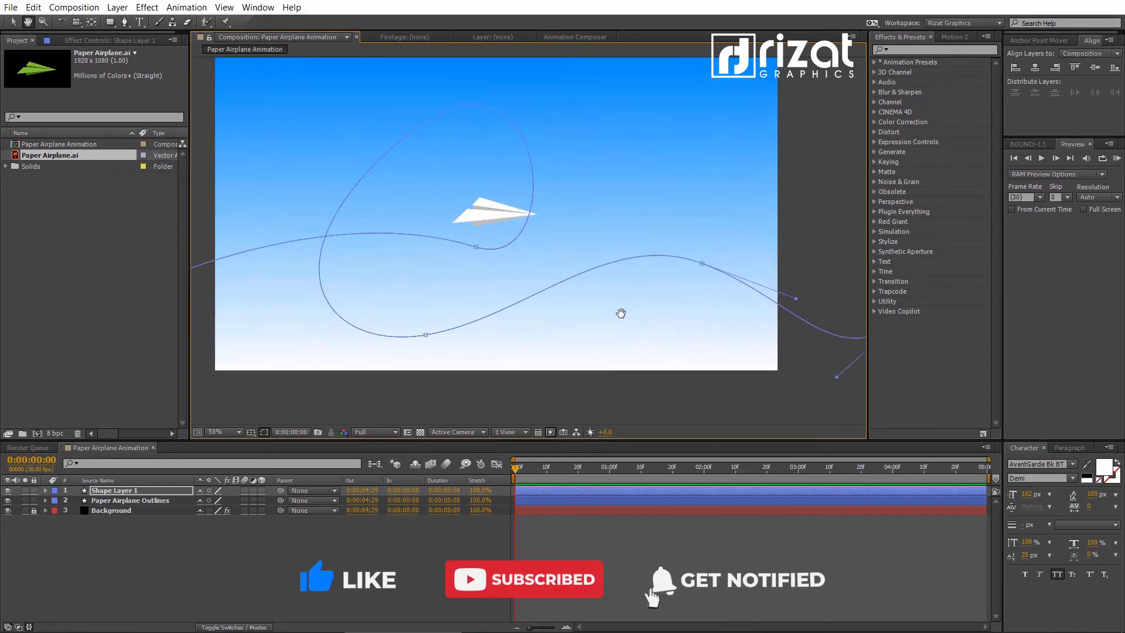
{"action": "left_click", "coordinate": [514, 280]}
{"action": "left_click_drag", "start_coordinate": [608, 310], "coordinate": [595, 250]}
{"action": "left_click_drag", "start_coordinate": [539, 237], "coordinate": [522, 331]}
{"action": "left_click_drag", "start_coordinate": [571, 141], "coordinate": [517, 189]}
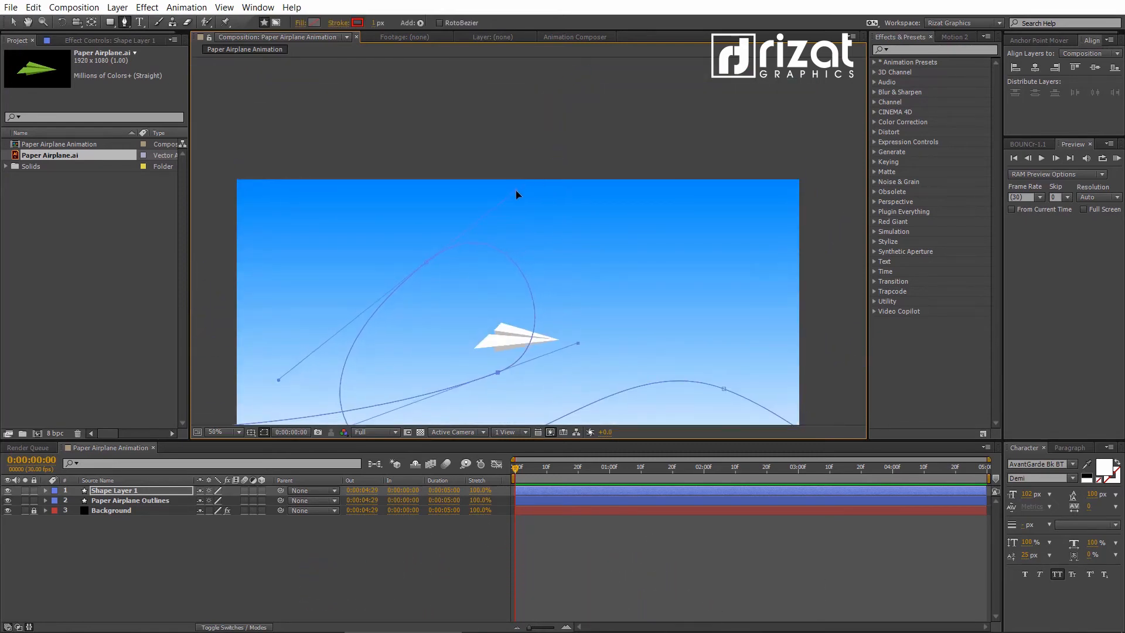
{"action": "left_click_drag", "start_coordinate": [579, 343], "coordinate": [584, 318]}
{"action": "left_click_drag", "start_coordinate": [499, 375], "coordinate": [533, 272]}
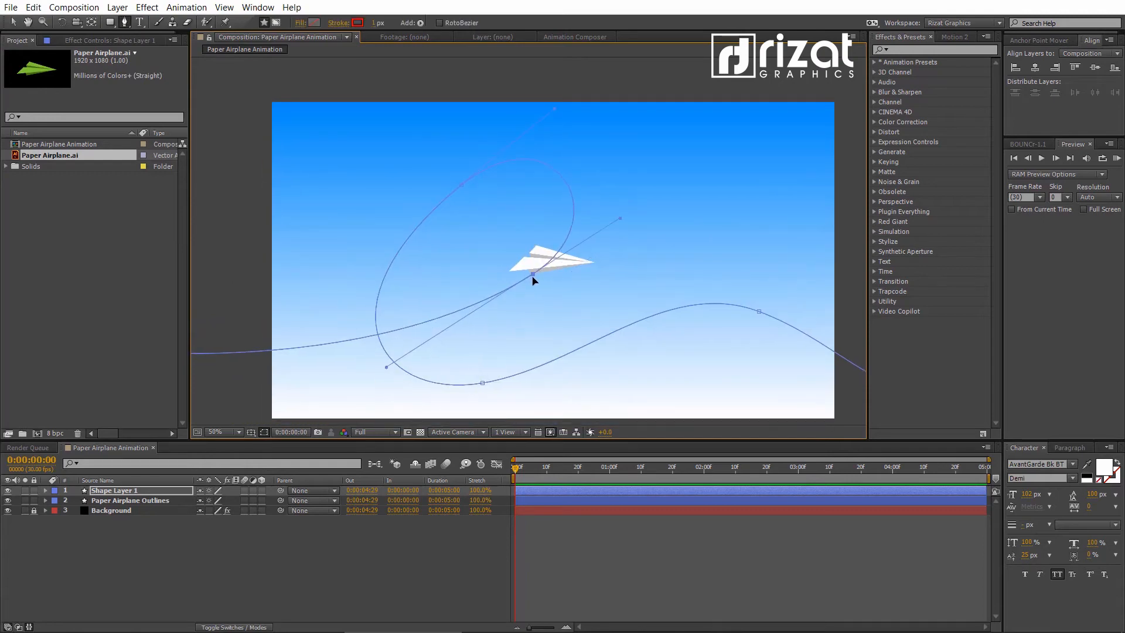
- Round the loop by moving its upper-left point outward and adjusting the second point and its handles, and select Shape Layer 1
{"action": "scroll", "coordinate": [483, 378], "scroll_direction": "down", "scroll_amount": 2}
{"action": "left_click_drag", "start_coordinate": [505, 312], "coordinate": [445, 260]}
{"action": "left_click", "coordinate": [531, 257]}
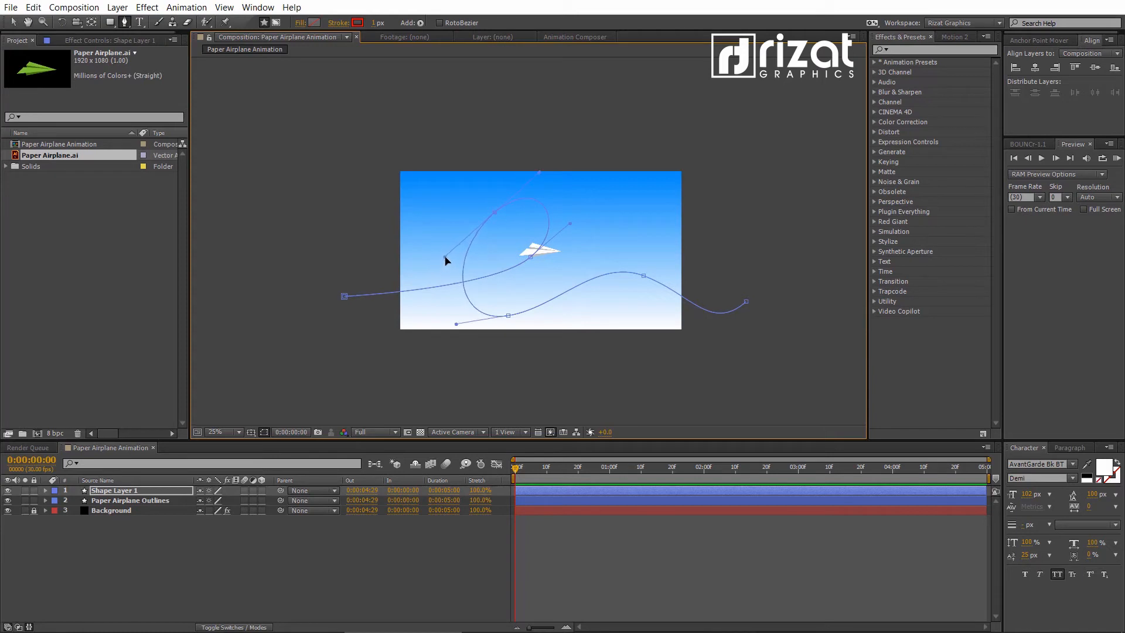
{"action": "left_click_drag", "start_coordinate": [570, 223], "coordinate": [572, 218]}
{"action": "left_click_drag", "start_coordinate": [690, 293], "coordinate": [695, 289]}
{"action": "left_click", "coordinate": [344, 297]}
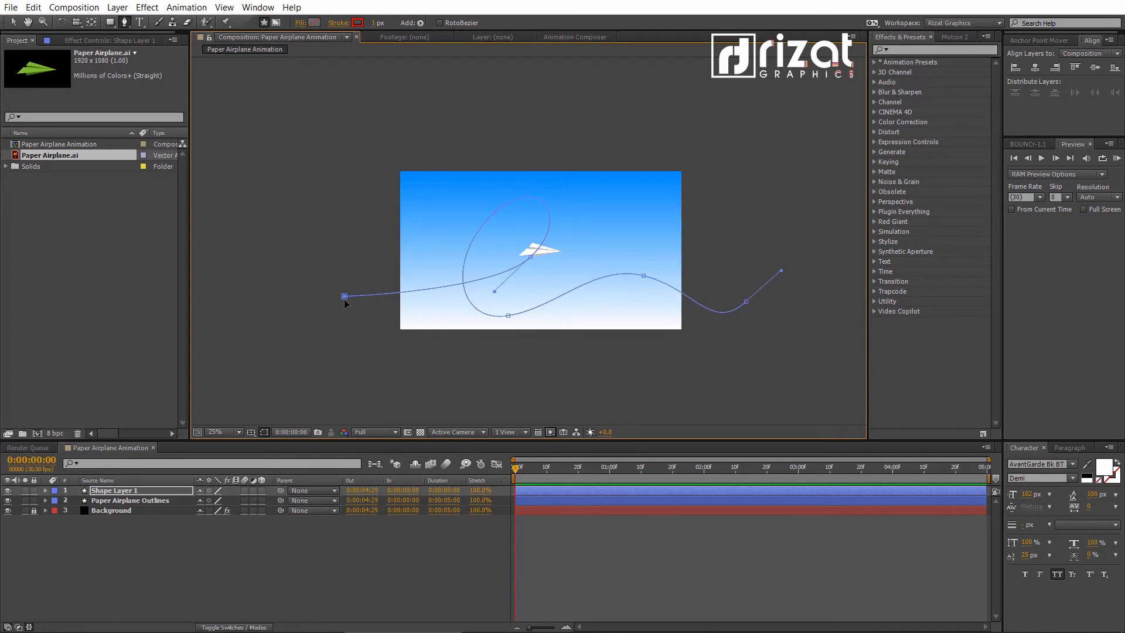
{"action": "left_click_drag", "start_coordinate": [495, 213], "coordinate": [475, 204]}
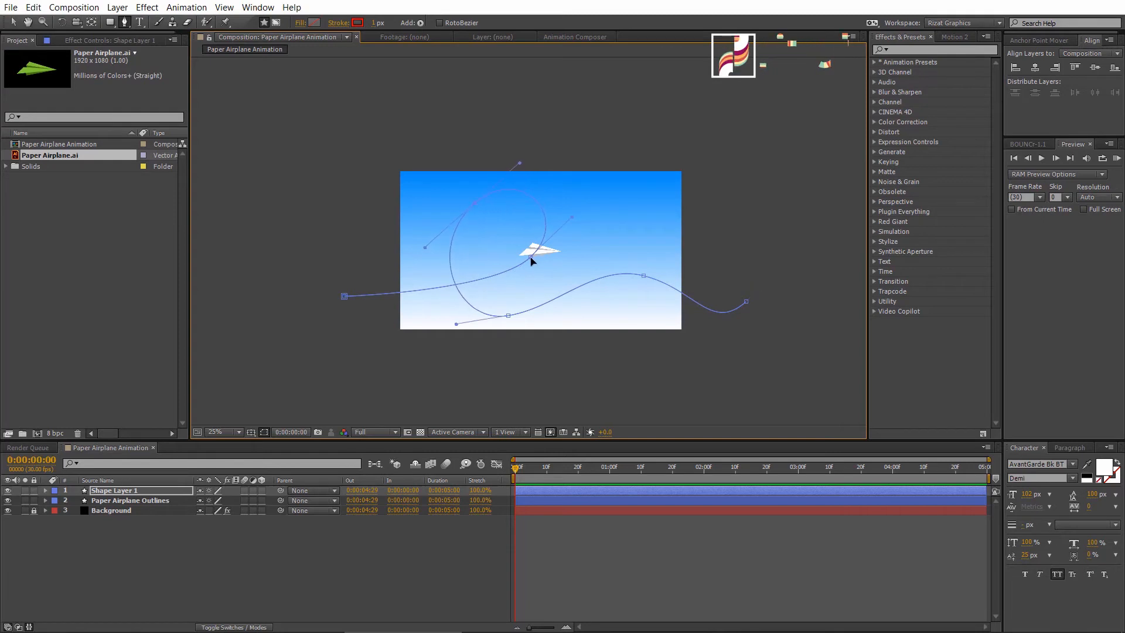
{"action": "left_click_drag", "start_coordinate": [527, 256], "coordinate": [529, 253]}
{"action": "left_click", "coordinate": [223, 528]}
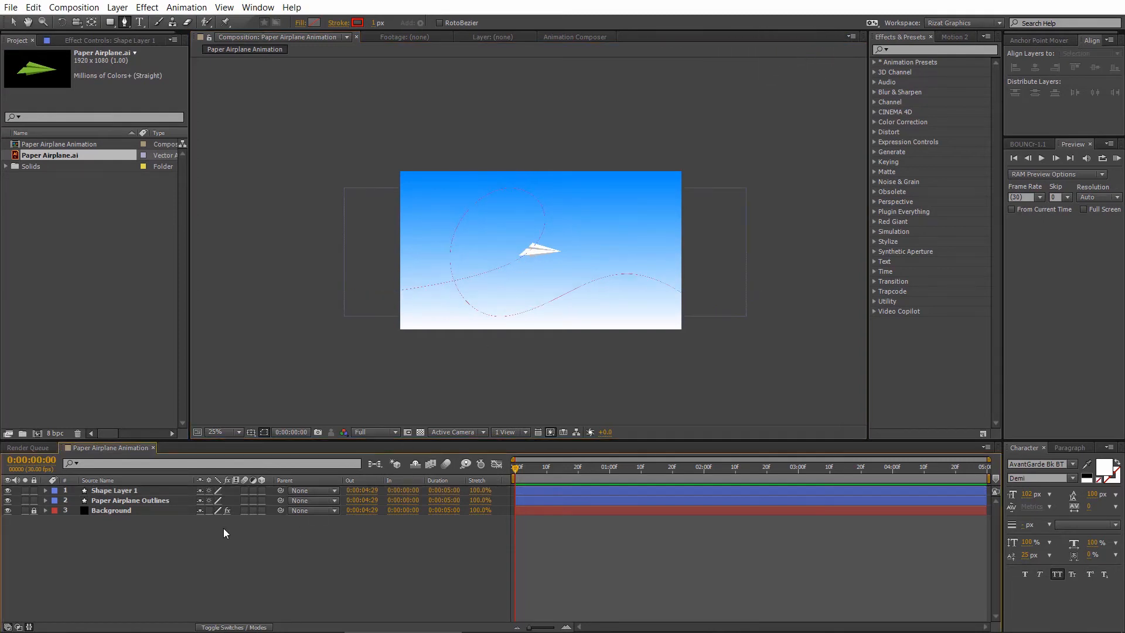
{"action": "left_click", "coordinate": [130, 490]}
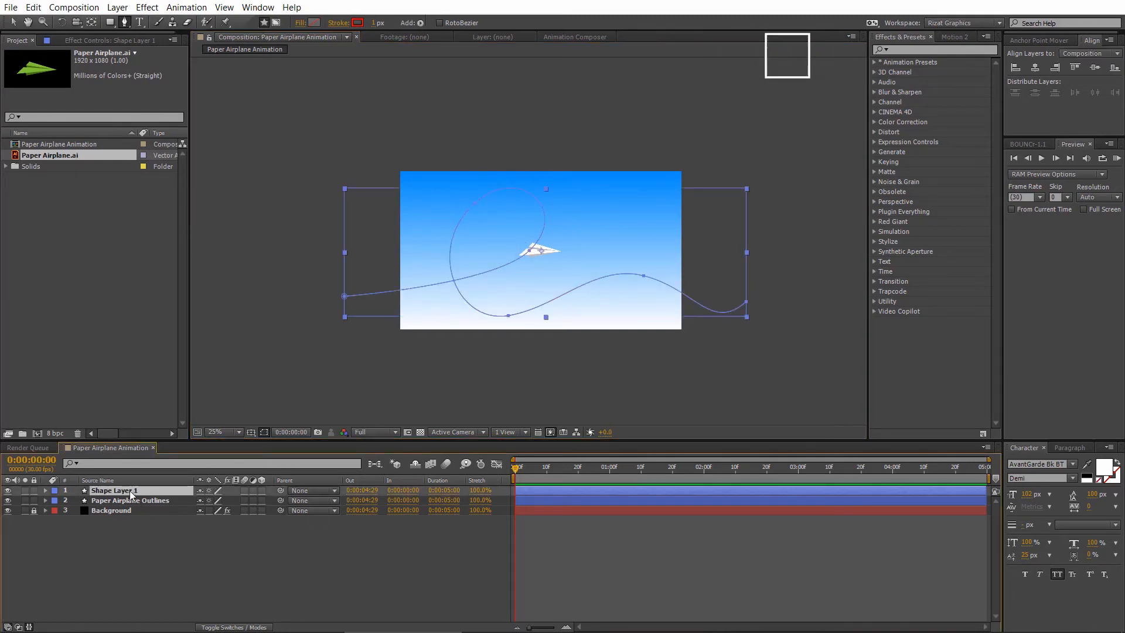
- Copy the Path property of Path 1 in Shape Layer 1's Shape 1, and collapse the layer
{"action": "left_click", "coordinate": [45, 490]}
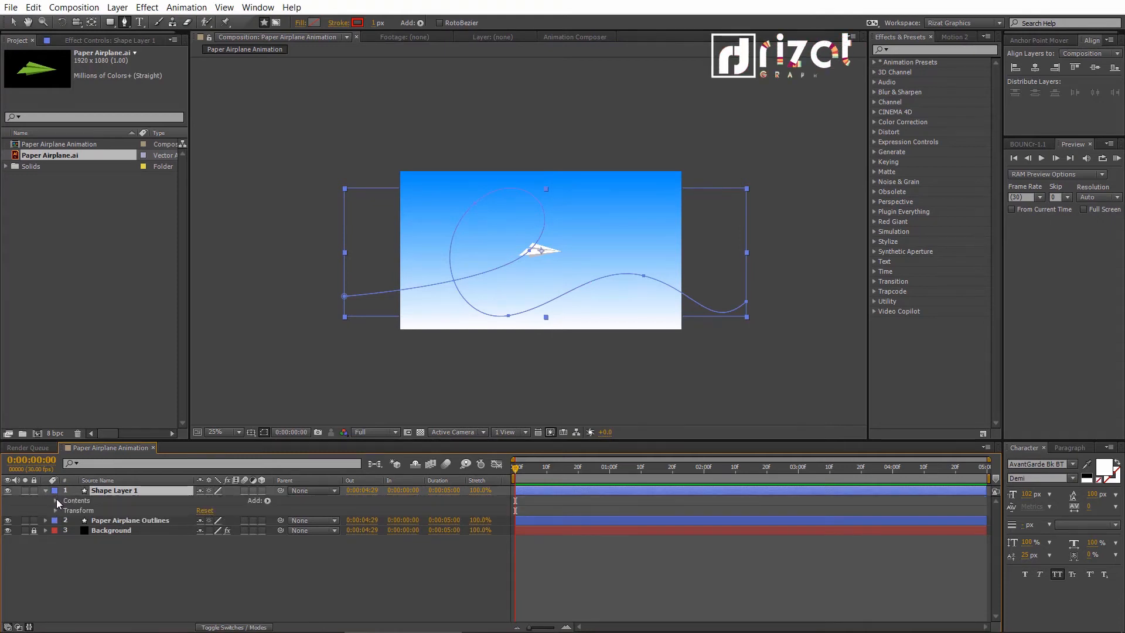
{"action": "left_click", "coordinate": [56, 500]}
{"action": "left_click", "coordinate": [67, 510]}
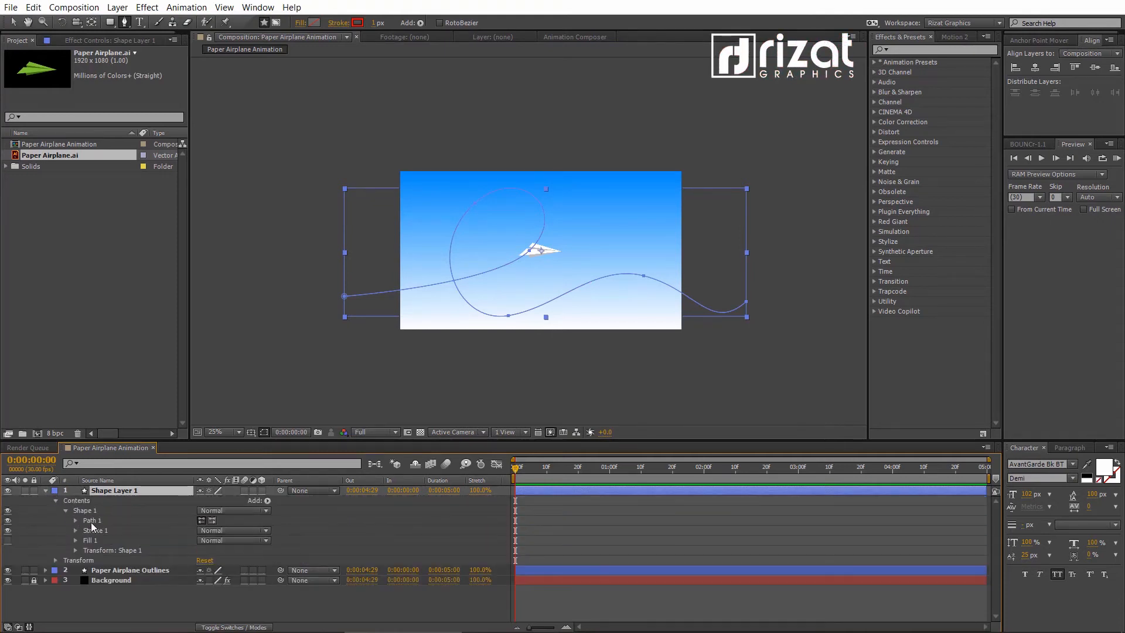
{"action": "left_click", "coordinate": [94, 520]}
{"action": "left_click", "coordinate": [76, 520]}
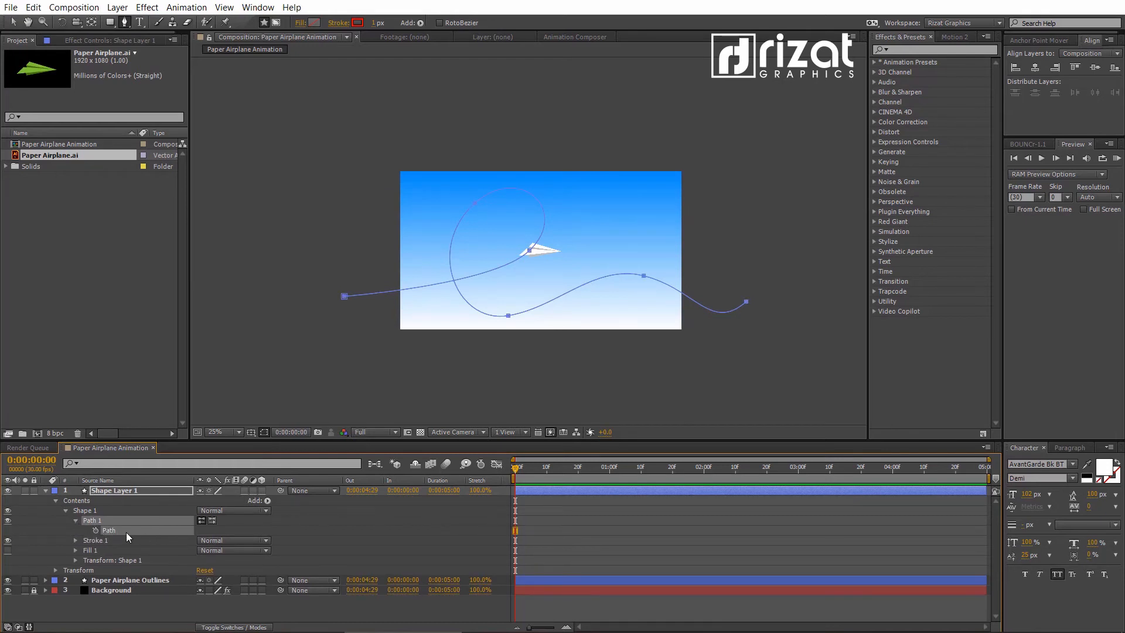
{"action": "left_click", "coordinate": [47, 491]}
{"action": "left_click", "coordinate": [76, 501]}
{"action": "left_click", "coordinate": [83, 562]}
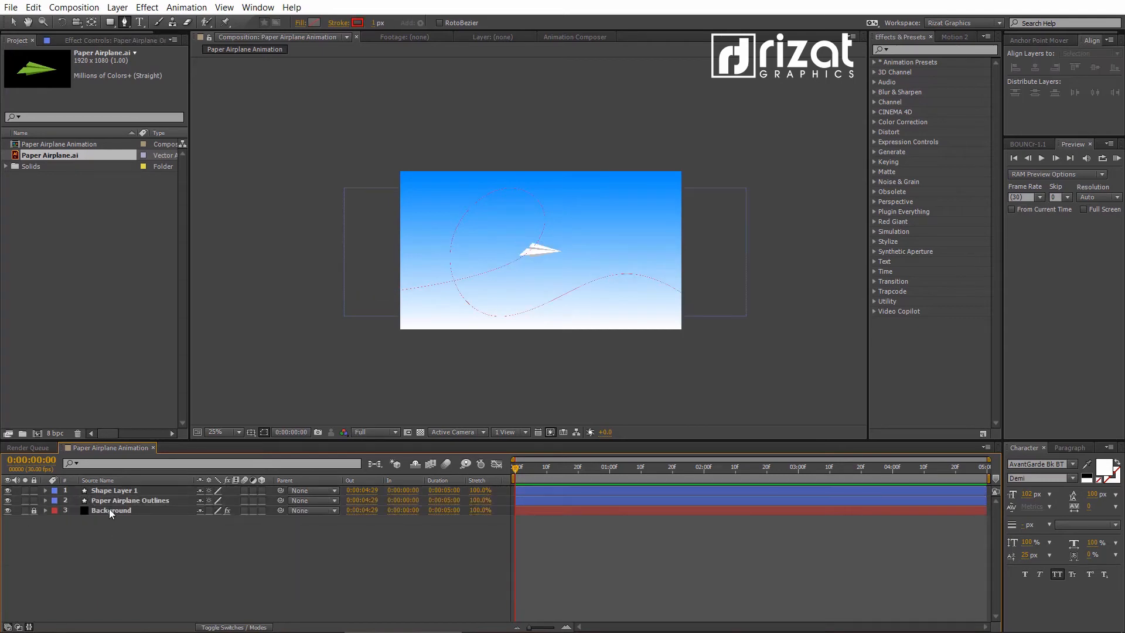
- Paste the copied path into the Position property of the Paper Airplane Outlines layer, and scrub through the resulting motion
{"action": "left_click", "coordinate": [100, 499]}
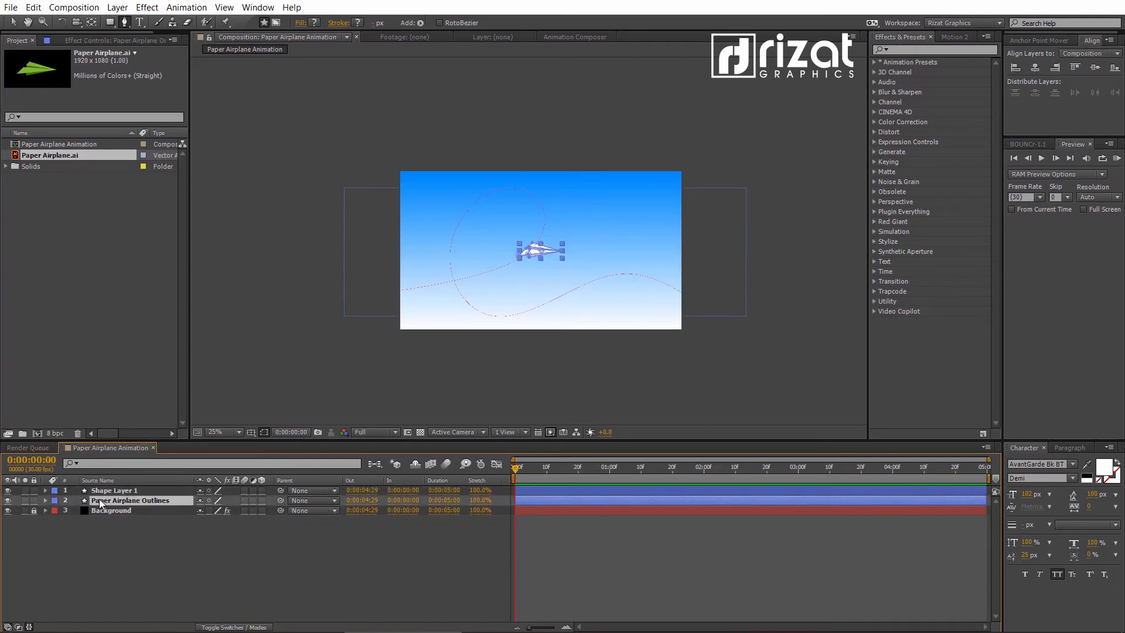
{"action": "key", "text": "p"}
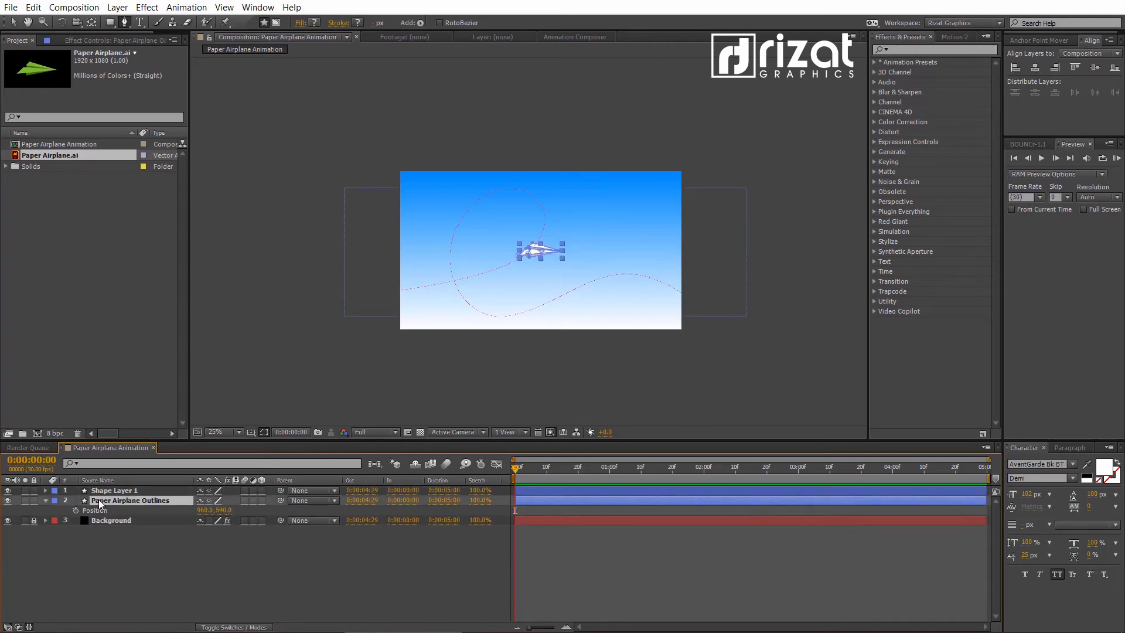
{"action": "left_click", "coordinate": [91, 511]}
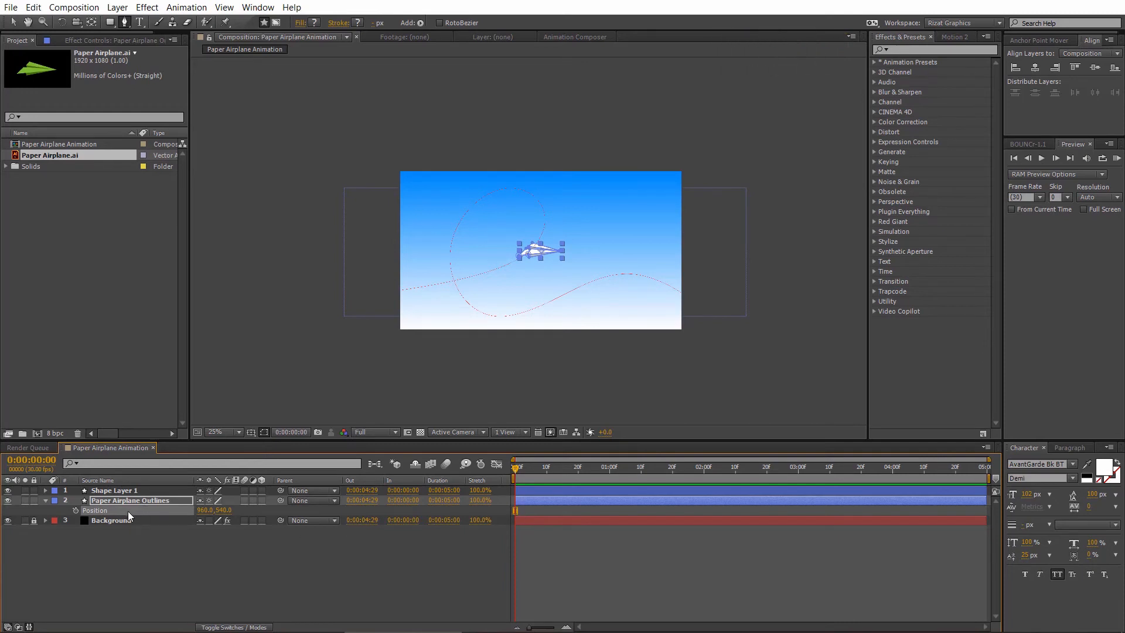
{"action": "key", "text": "ctrl+v"}
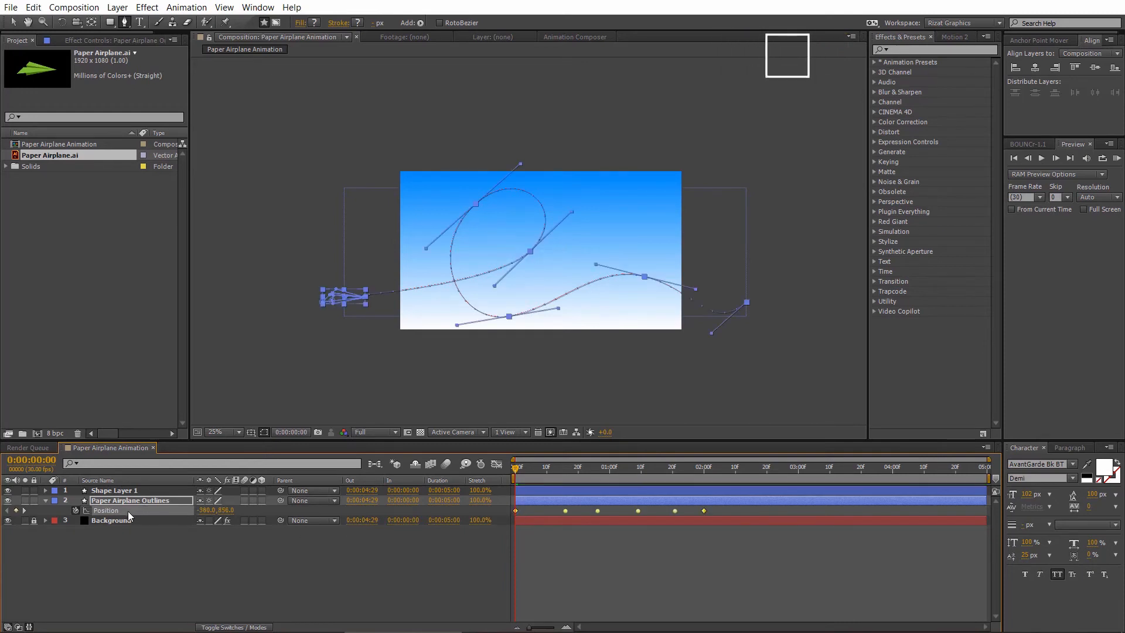
{"action": "left_click", "coordinate": [156, 552]}
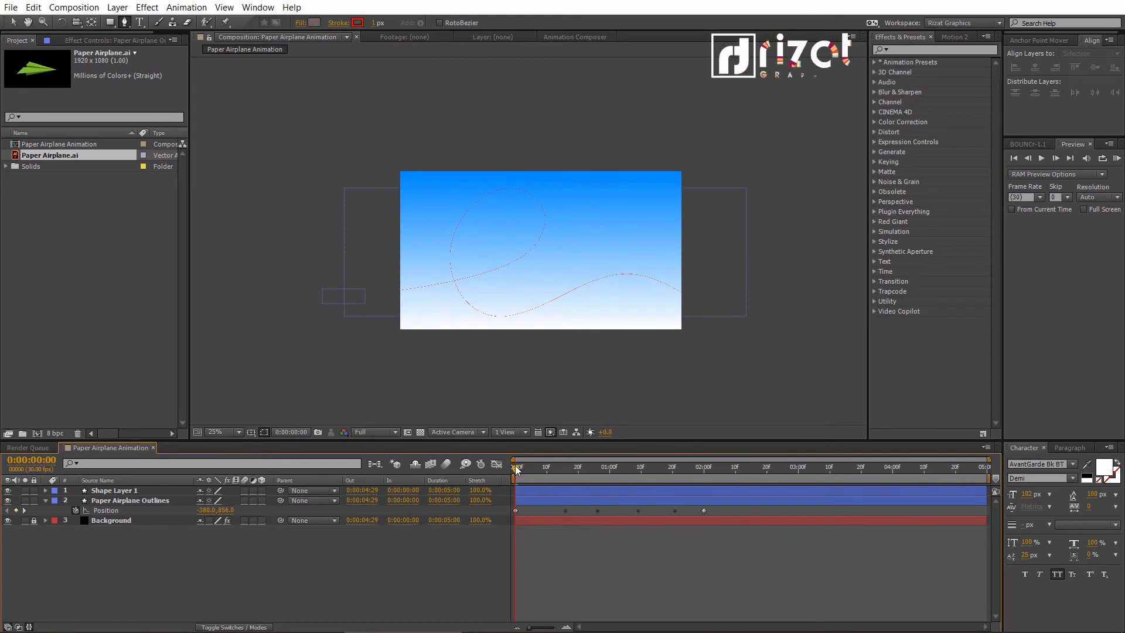
{"action": "left_click", "coordinate": [520, 467]}
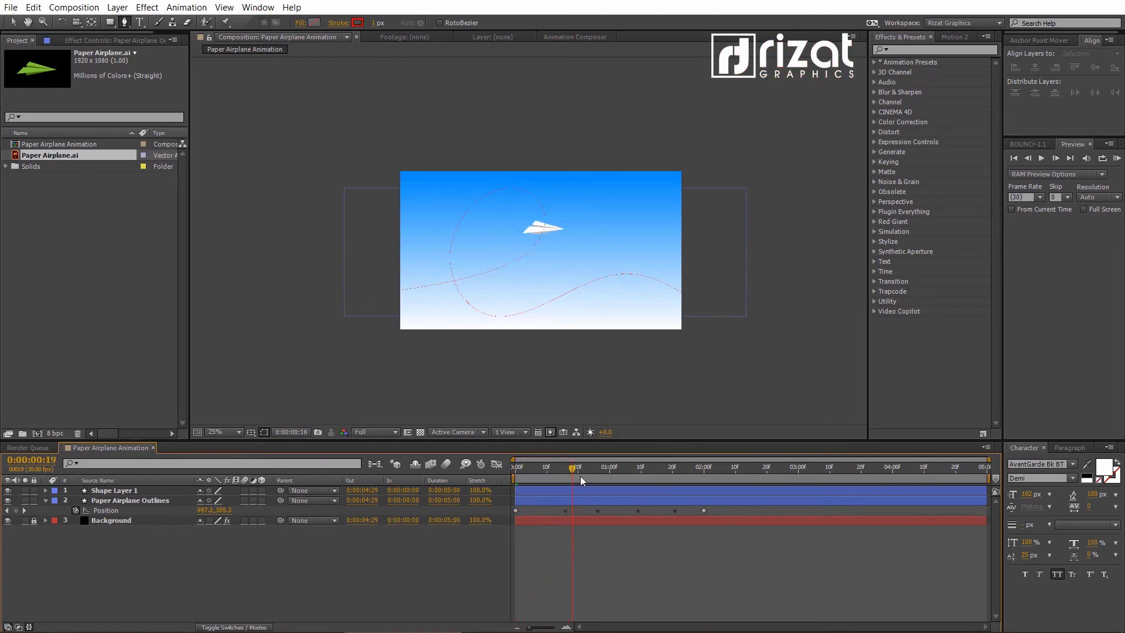
{"action": "mouse_move", "coordinate": [580, 475]}
{"action": "left_mouse_down"}
{"action": "mouse_move", "coordinate": [697, 489]}
{"action": "mouse_move", "coordinate": [574, 480]}
{"action": "mouse_move", "coordinate": [704, 479]}
{"action": "mouse_move", "coordinate": [595, 474]}
{"action": "left_mouse_up"}
- Set the Paper Airplane Outlines layer's auto-orientation to Orient Along Path
{"action": "left_click", "coordinate": [140, 501]}
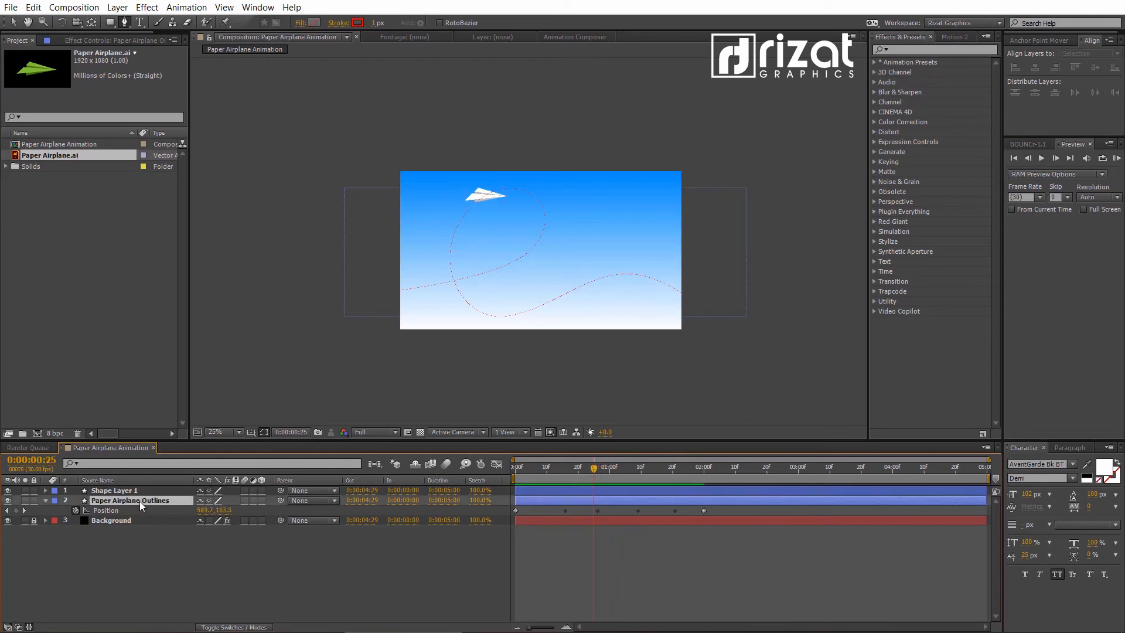
{"action": "right_click", "coordinate": [139, 500]}
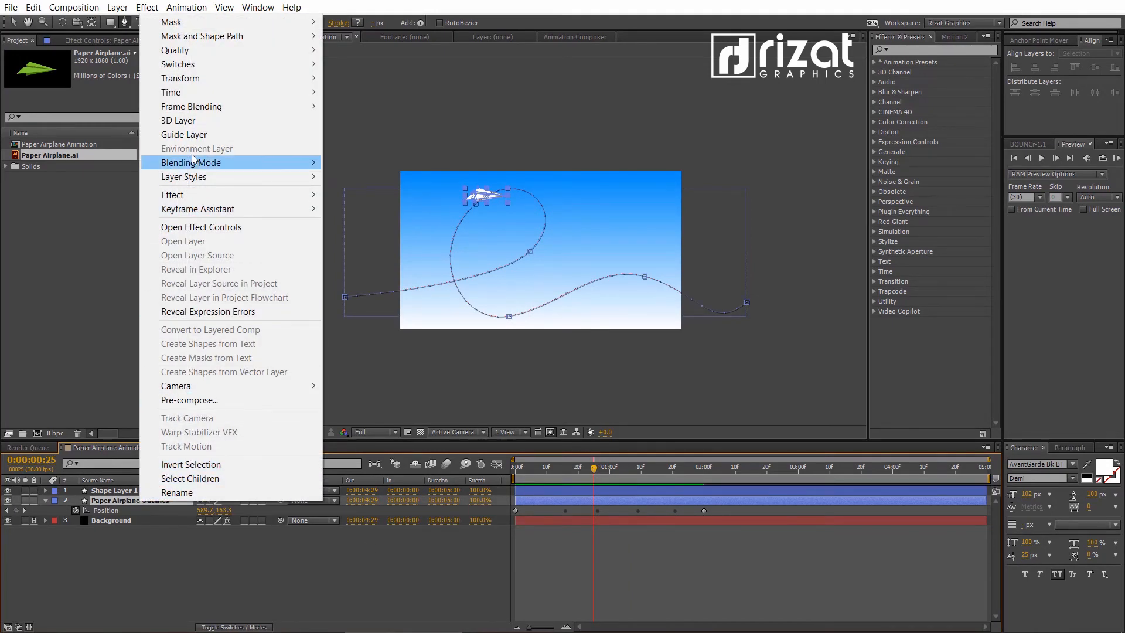
{"action": "mouse_move", "coordinate": [199, 79]}
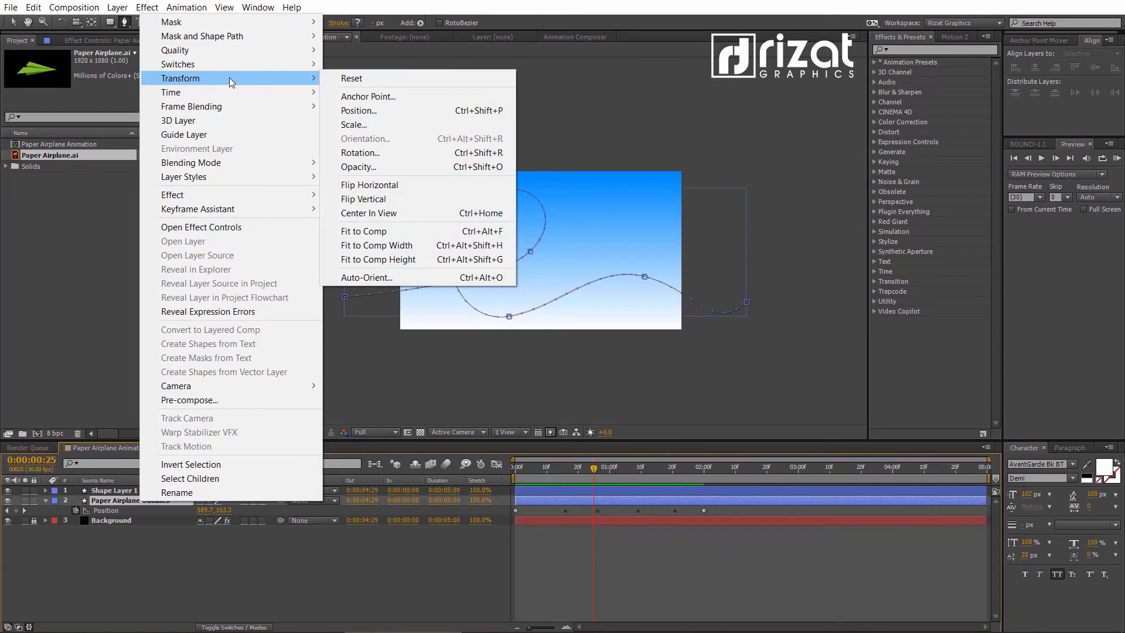
{"action": "left_click", "coordinate": [385, 279]}
{"action": "left_click_drag", "start_coordinate": [547, 192], "coordinate": [661, 194]}
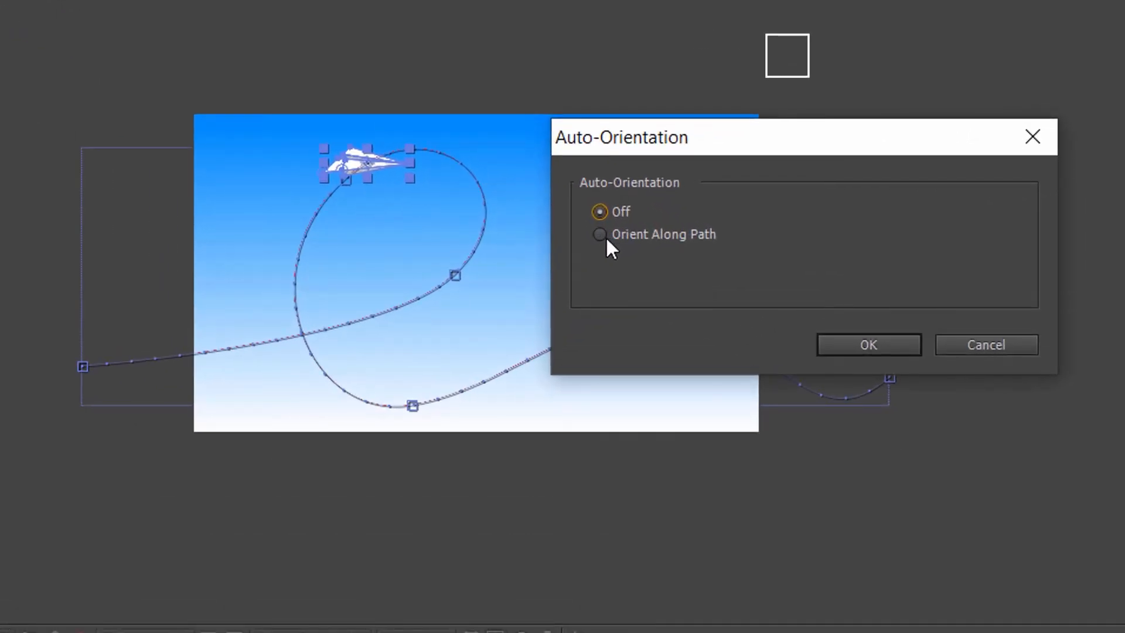
{"action": "left_click", "coordinate": [604, 236]}
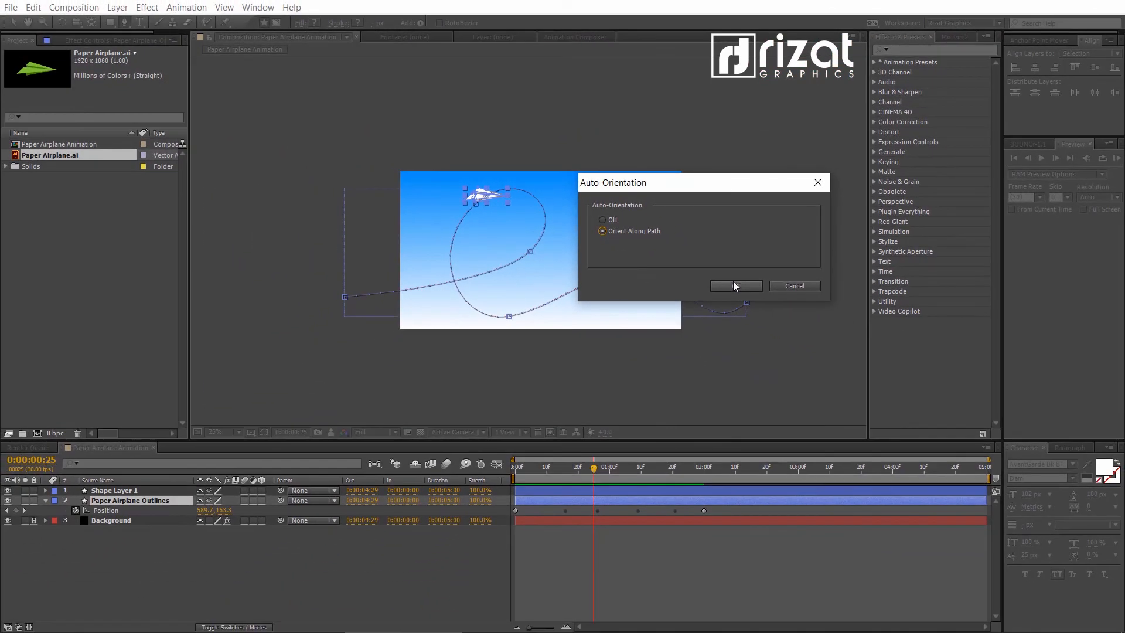
{"action": "left_click", "coordinate": [864, 344]}
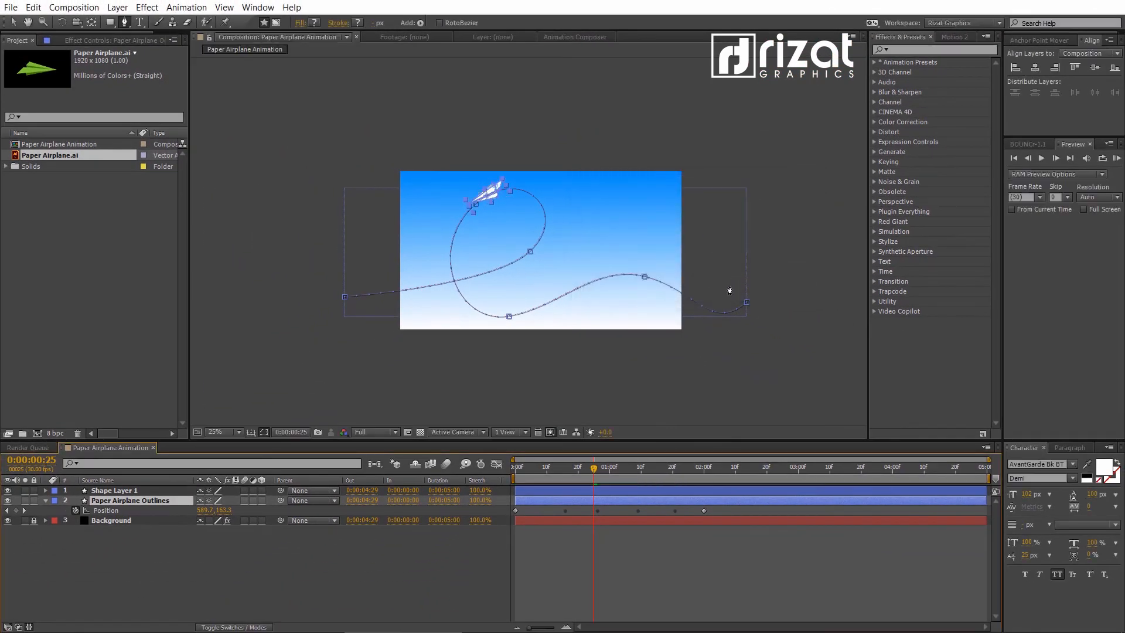
{"action": "left_click", "coordinate": [422, 543]}
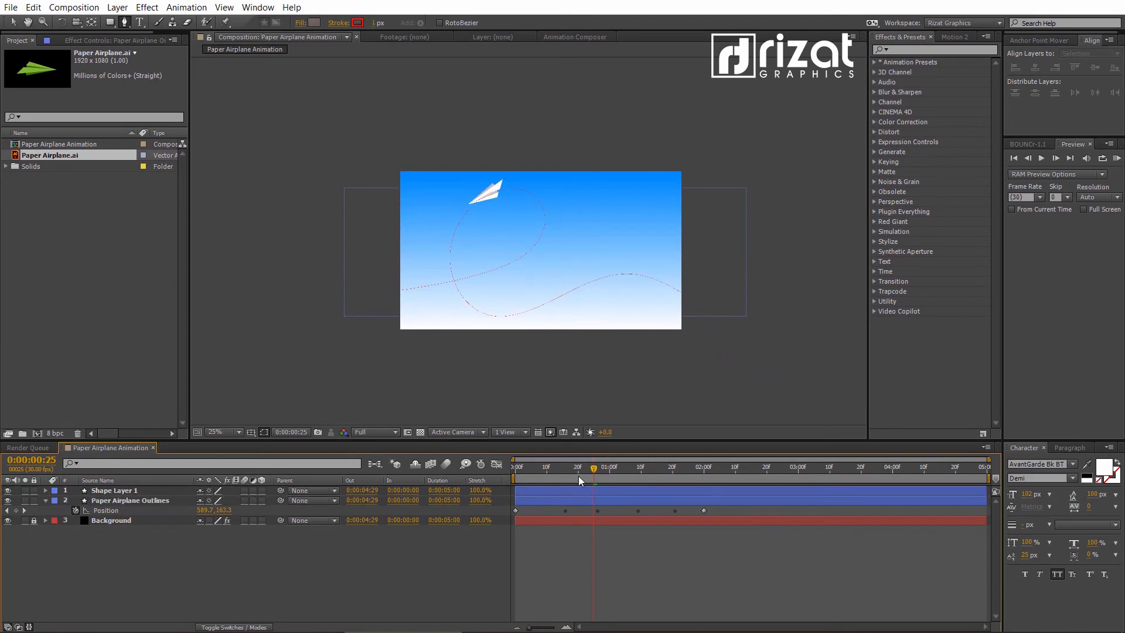
- End the work area at 0:00:02:01, just after the last Position keyframe, and run a RAM preview of the flight
{"action": "left_click_drag", "start_coordinate": [588, 473], "coordinate": [681, 448]}
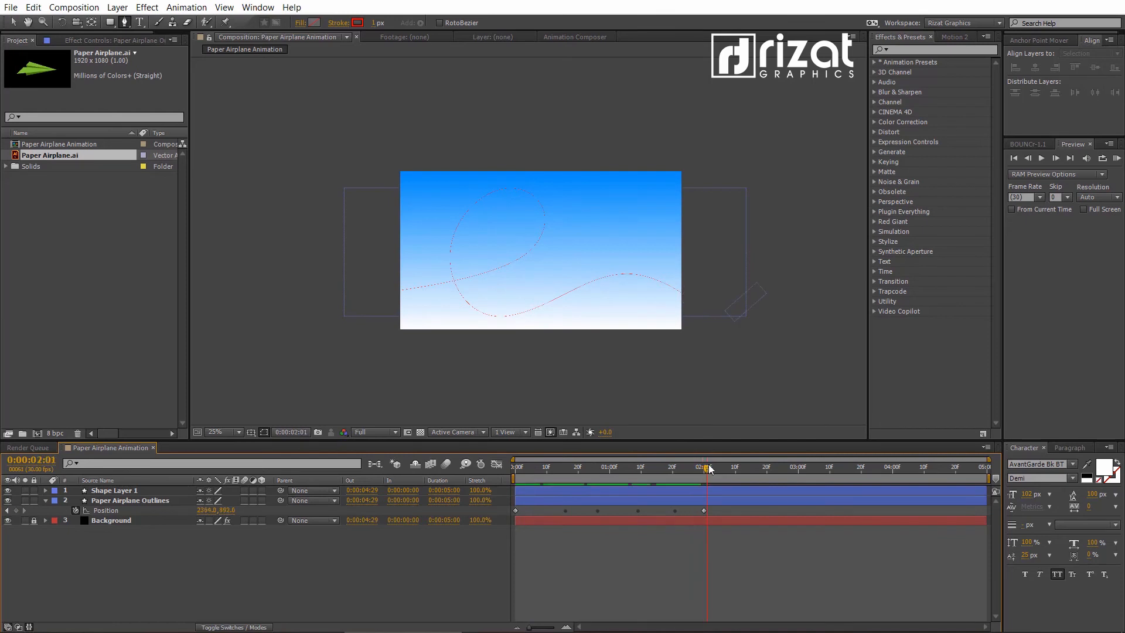
{"action": "key", "text": "n"}
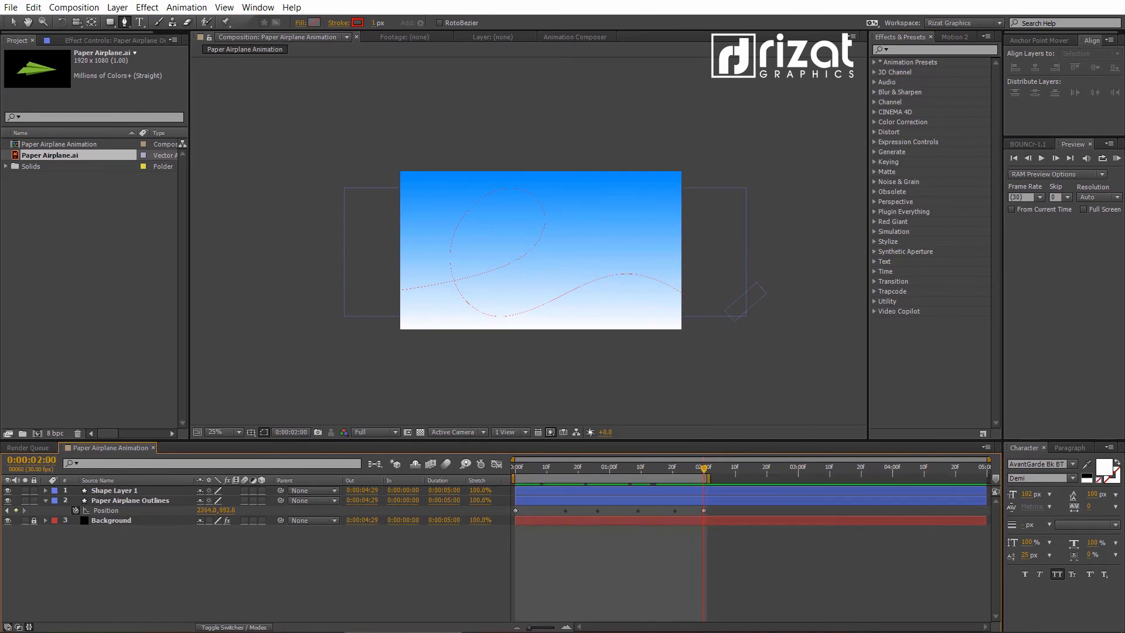
{"action": "left_click", "coordinate": [1116, 159]}
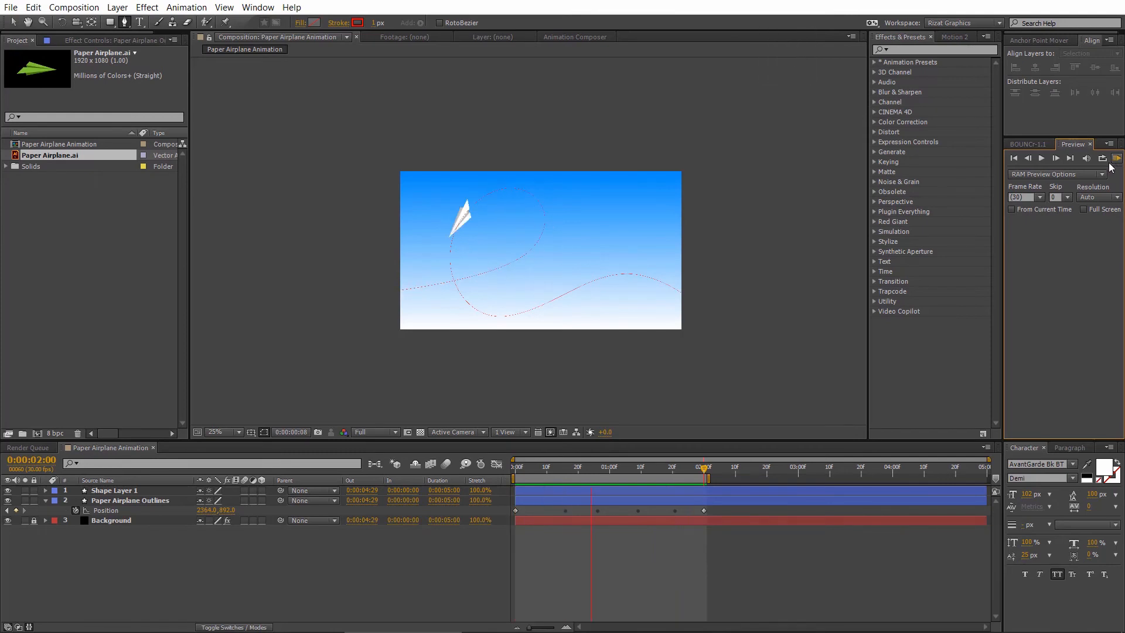
{"action": "key", "text": "space"}
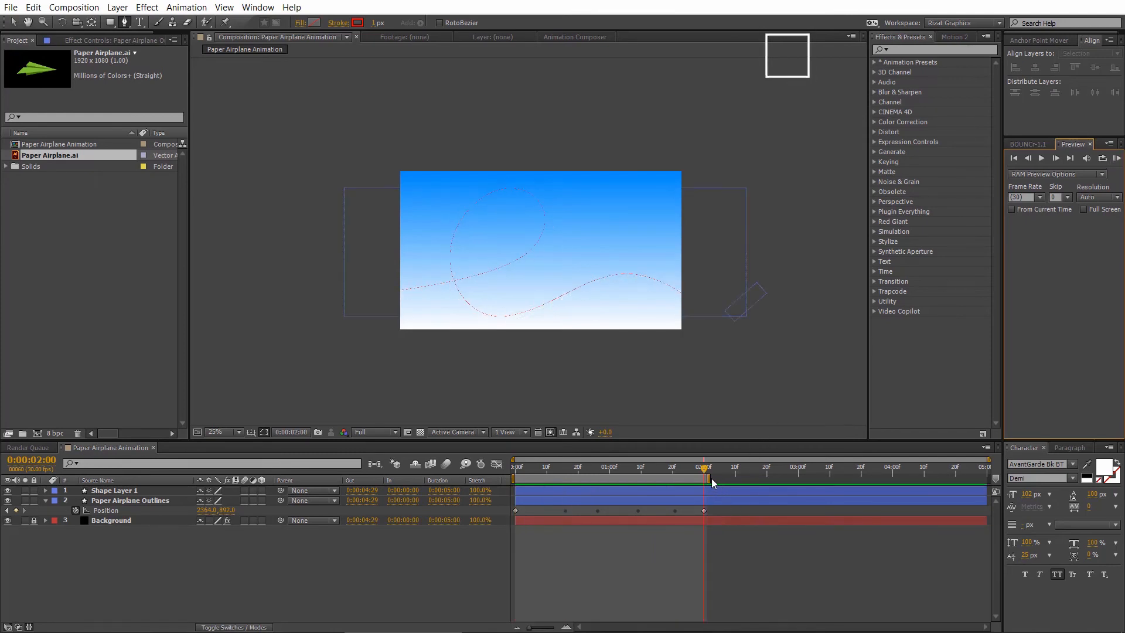
- With the work area extended to the composition's end, move the airplane's last Position keyframe to 4 seconds and preview the slower flight
{"action": "left_click_drag", "start_coordinate": [709, 479], "coordinate": [989, 478]}
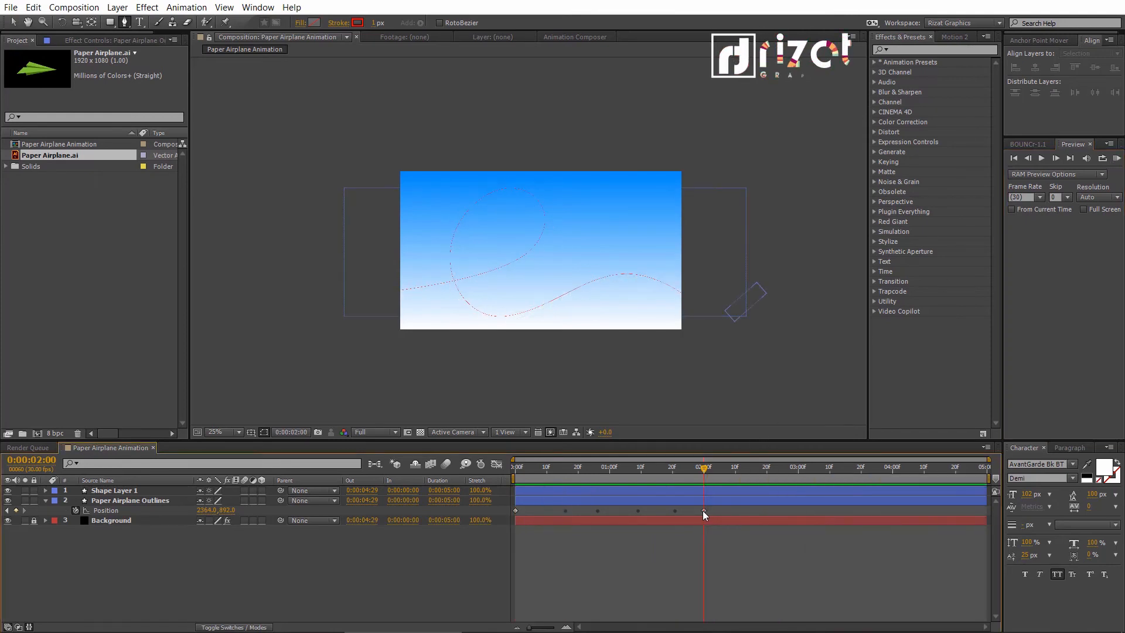
{"action": "left_click_drag", "start_coordinate": [702, 511], "coordinate": [890, 493]}
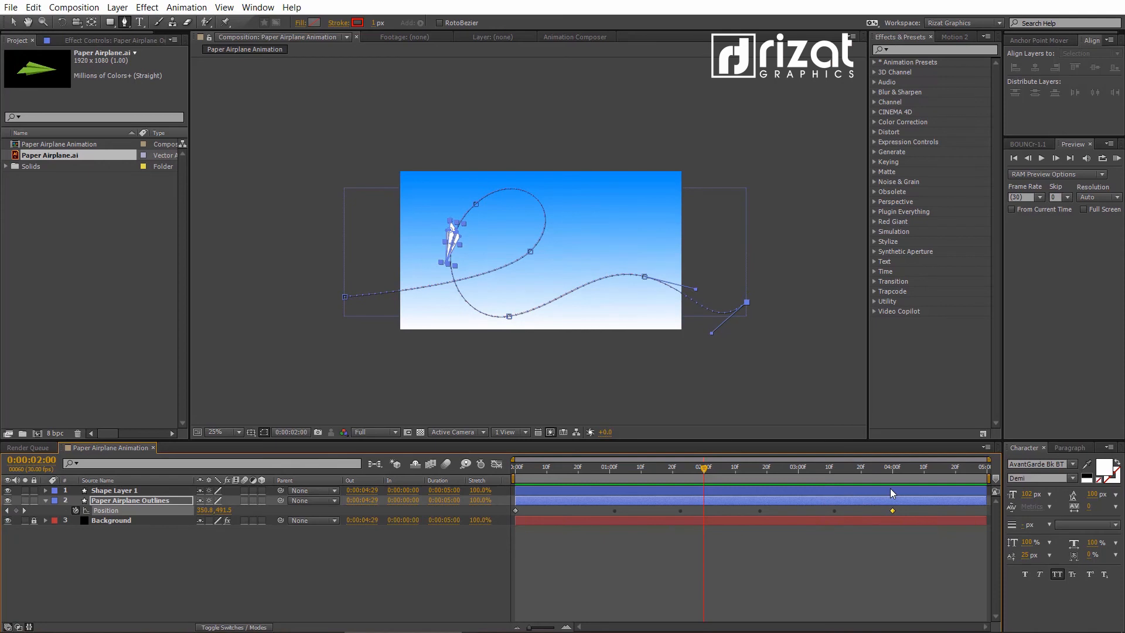
{"action": "left_click", "coordinate": [879, 554]}
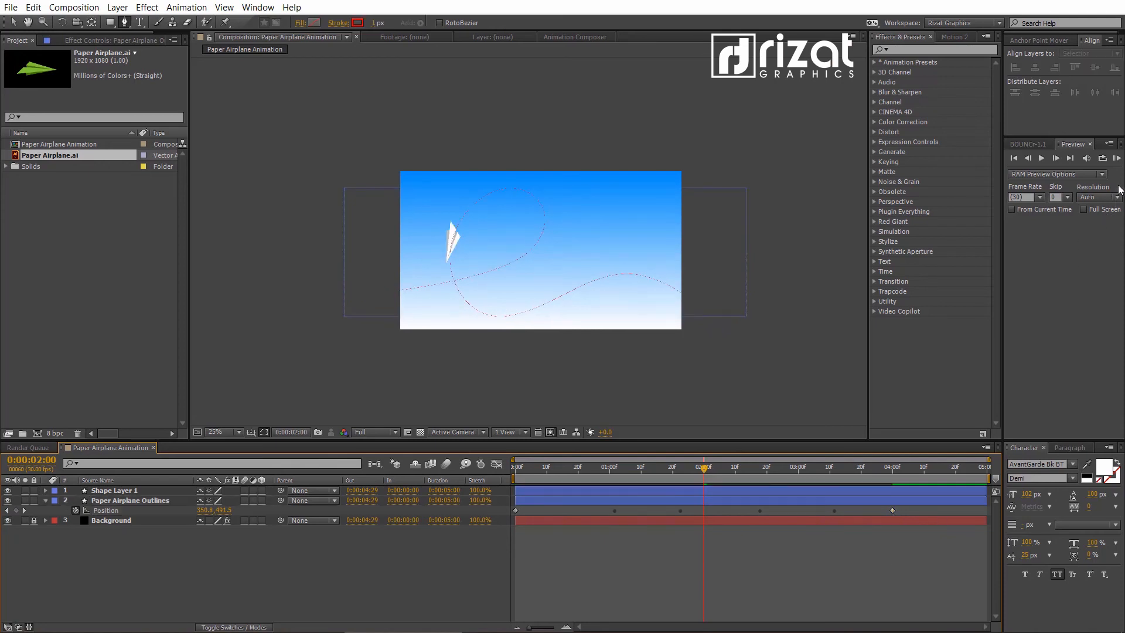
{"action": "left_click", "coordinate": [1117, 158]}
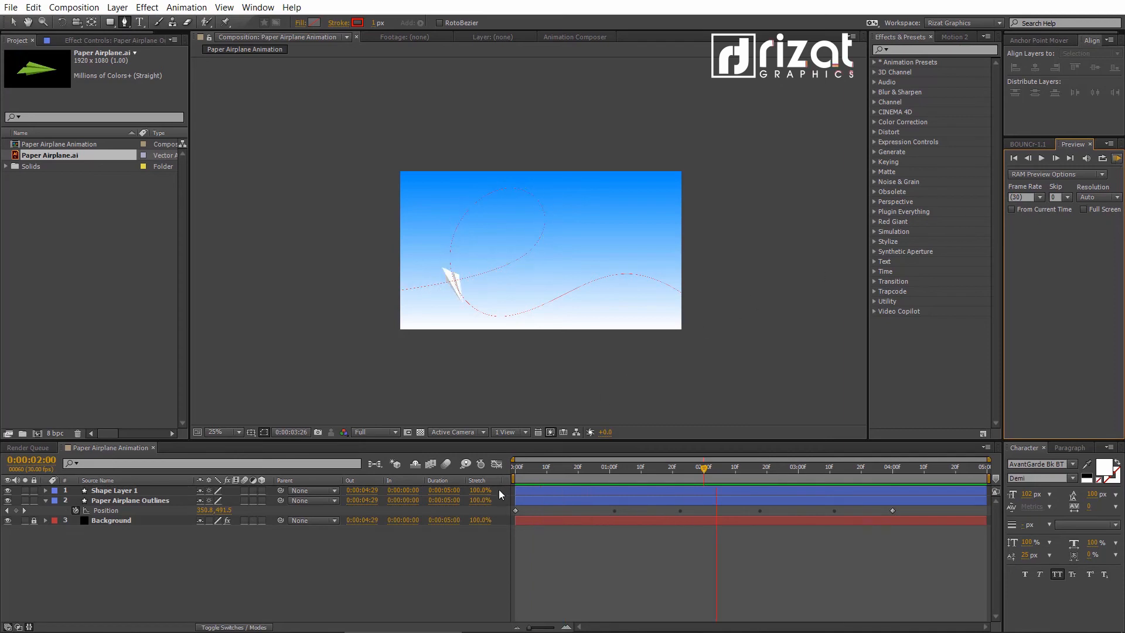
{"action": "key", "text": "space"}
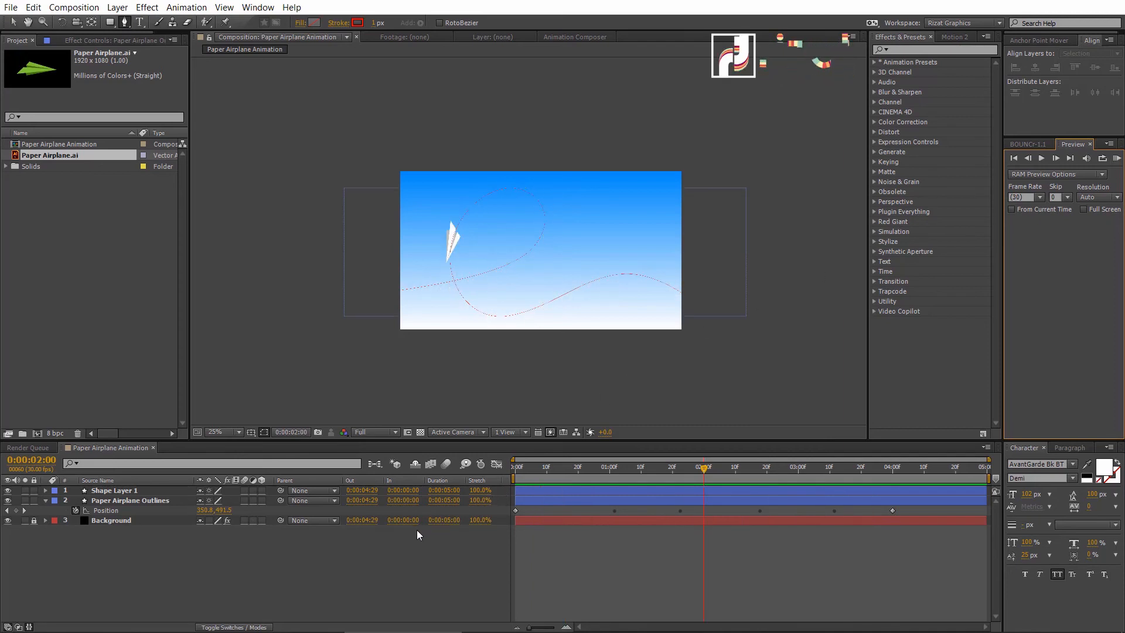
- Hide Shape Layer 1 so the drawn flight path does not render
{"action": "left_click", "coordinate": [121, 491]}
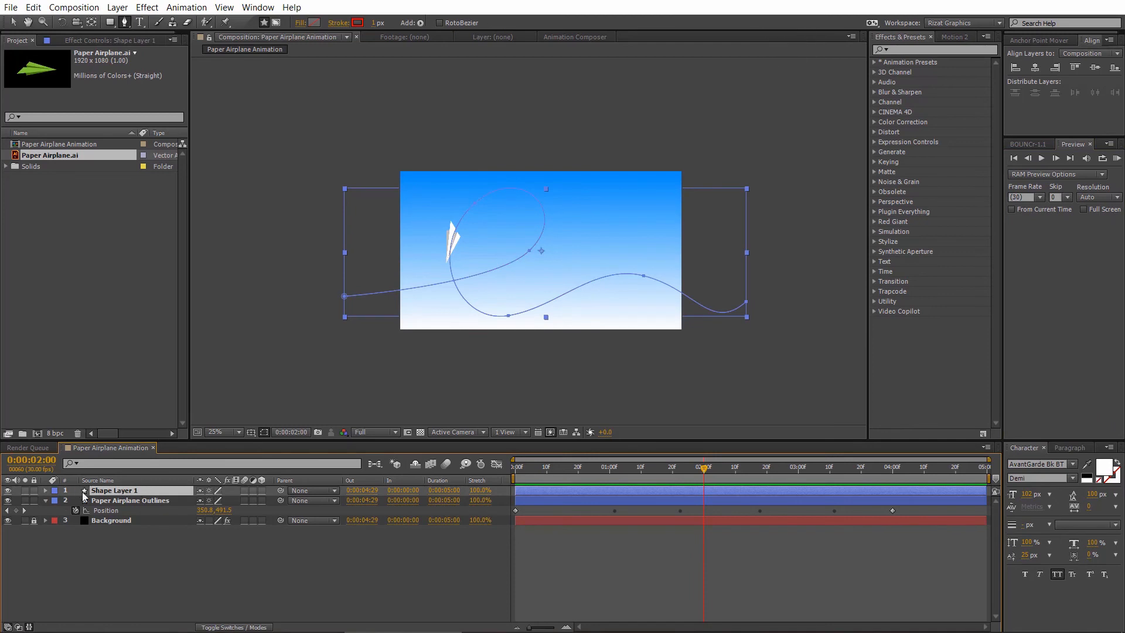
{"action": "left_click", "coordinate": [7, 490]}
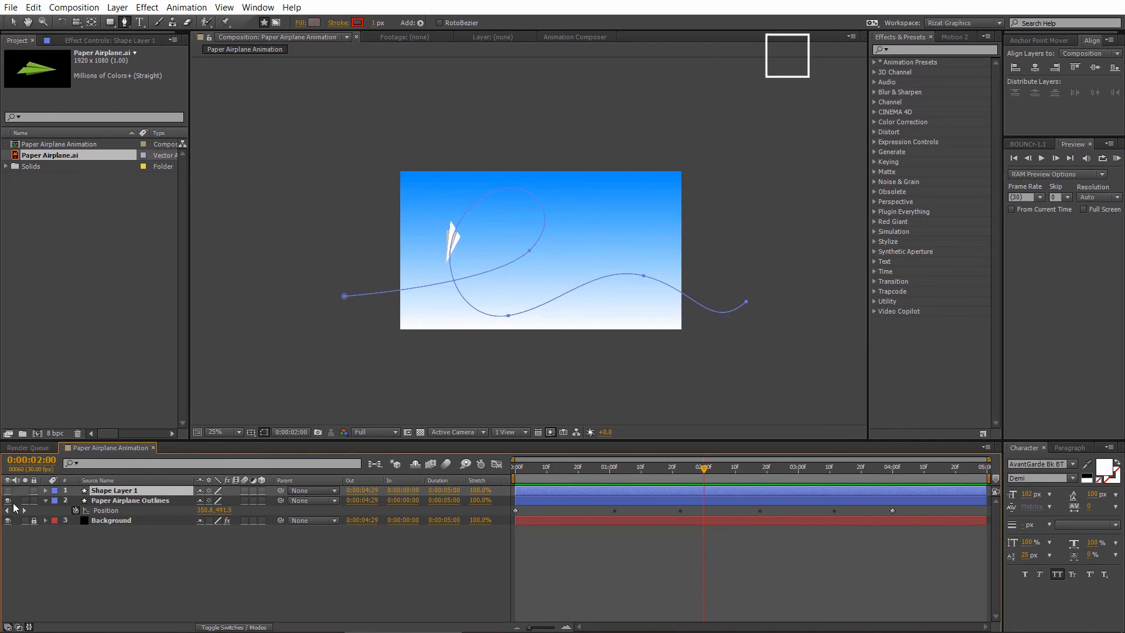
{"action": "left_click", "coordinate": [104, 574]}
- Enable motion blur for the Paper Airplane Outlines layer and for the composition
{"action": "left_click", "coordinate": [124, 501]}
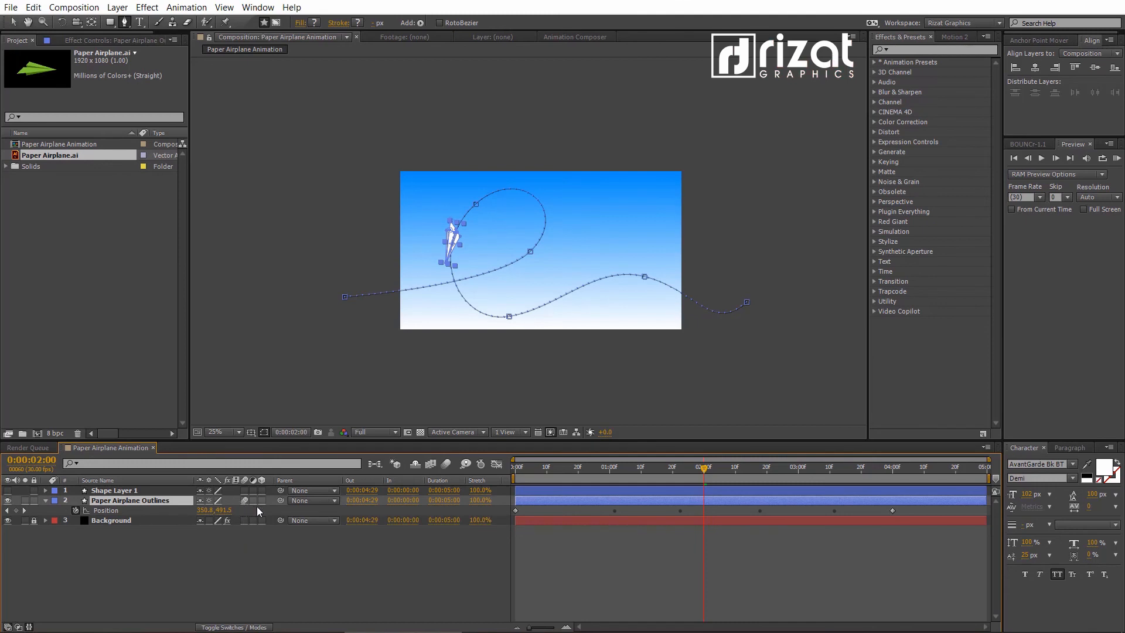
{"action": "left_click", "coordinate": [448, 464]}
{"action": "left_click", "coordinate": [422, 562]}
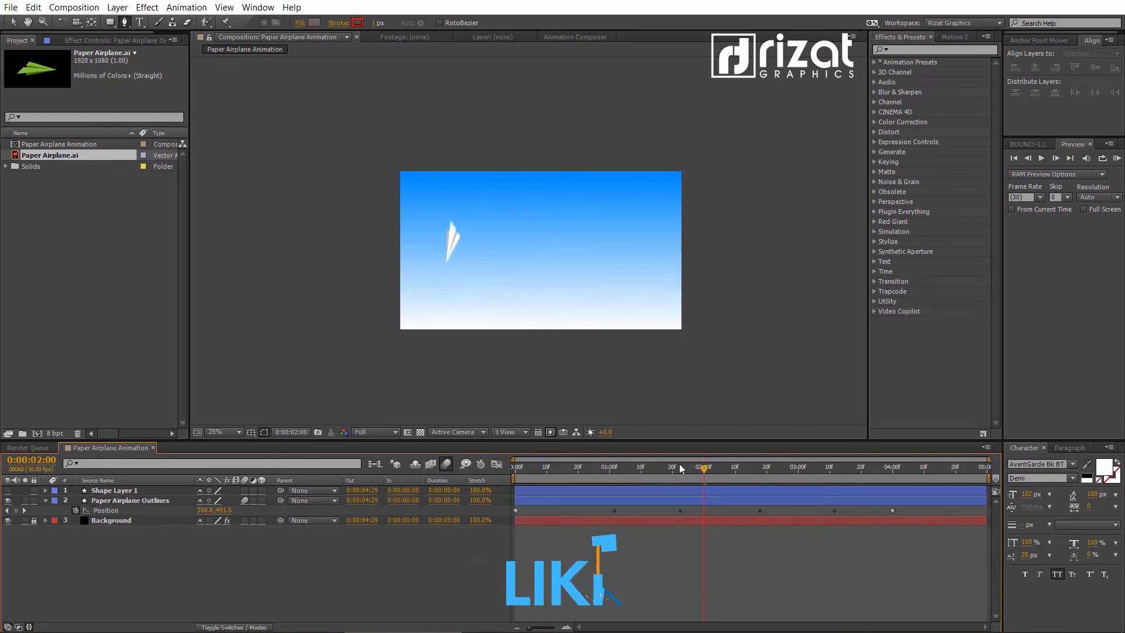
- Inspect the airplane's motion blur up close at 0:00:01:11, and run a RAM preview of the whole animation
{"action": "left_click", "coordinate": [644, 466]}
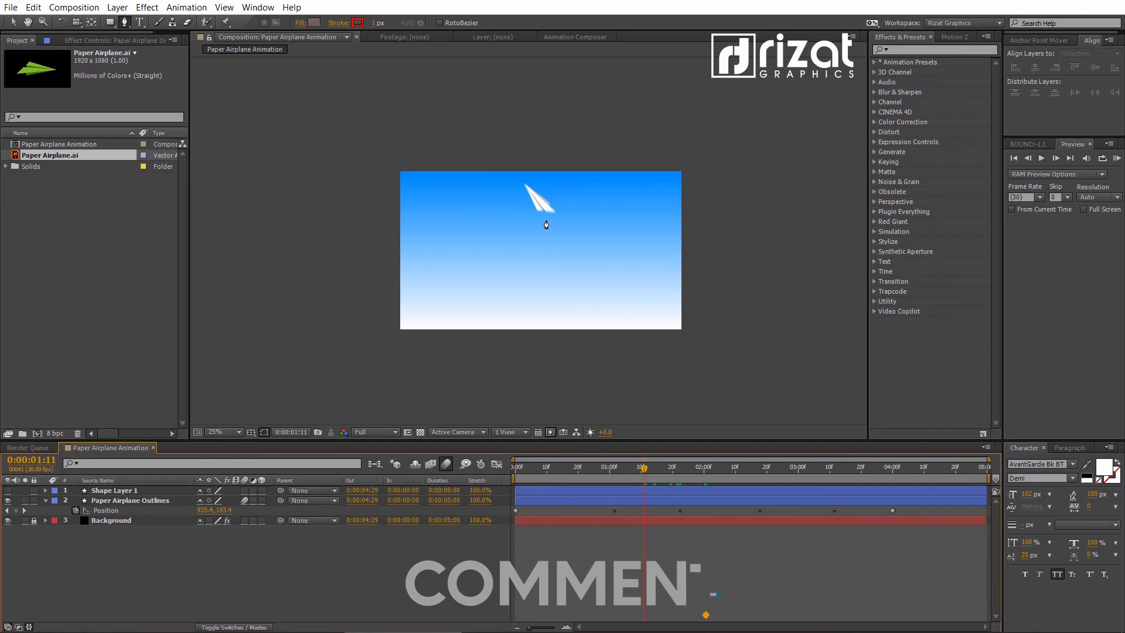
{"action": "scroll", "coordinate": [541, 229], "scroll_direction": "up", "scroll_amount": 2}
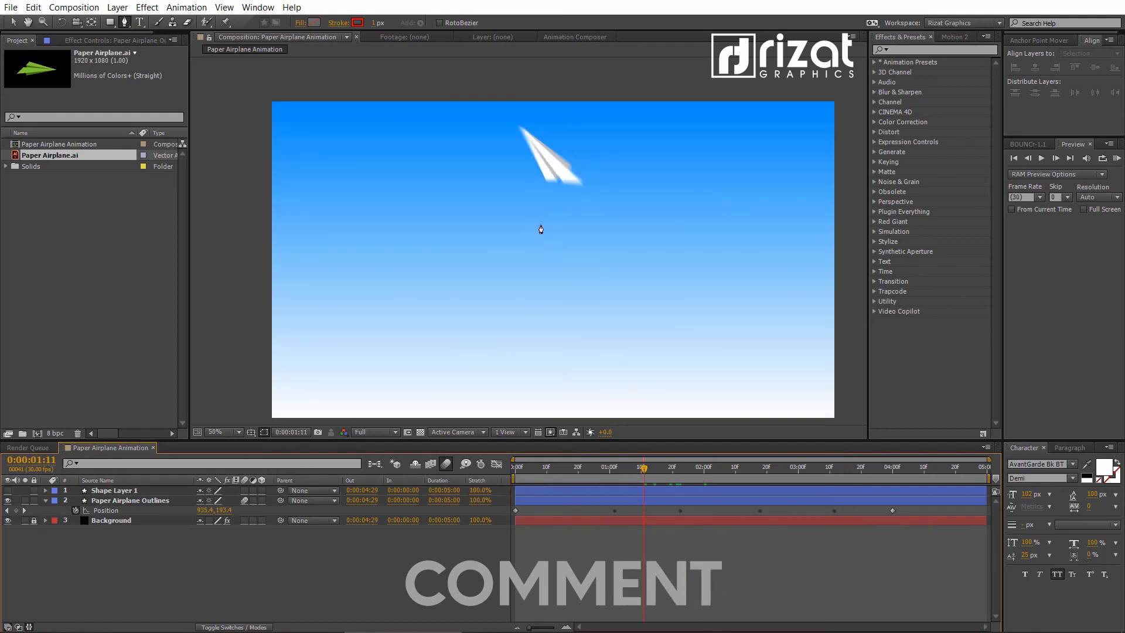
{"action": "left_click", "coordinate": [445, 464]}
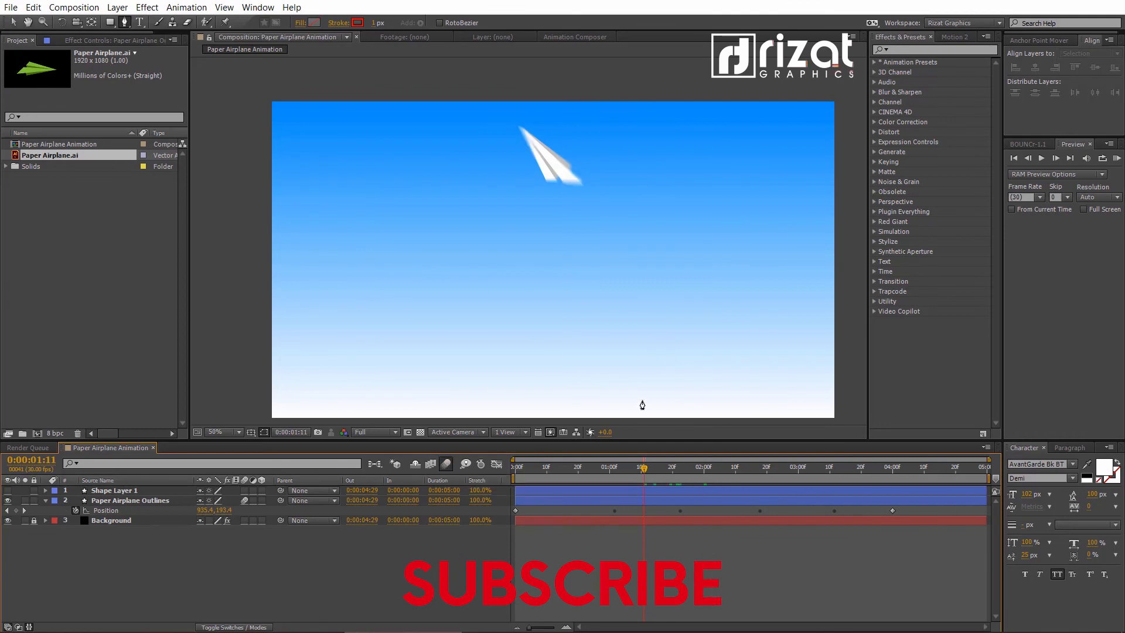
{"action": "left_click", "coordinate": [1117, 160]}
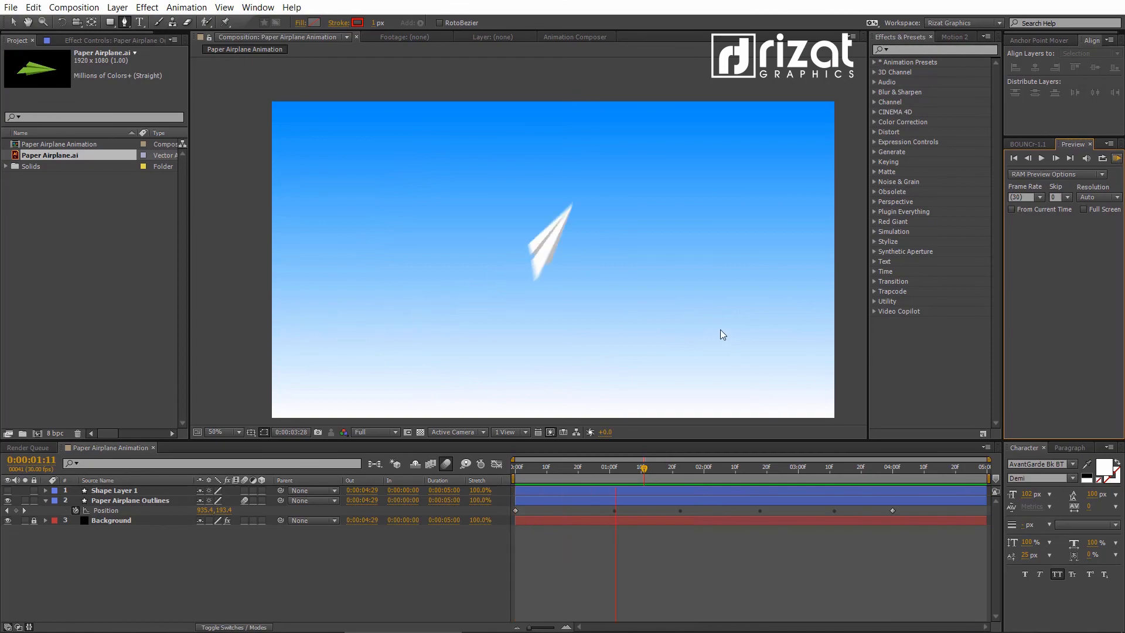
{"action": "left_click", "coordinate": [364, 564]}
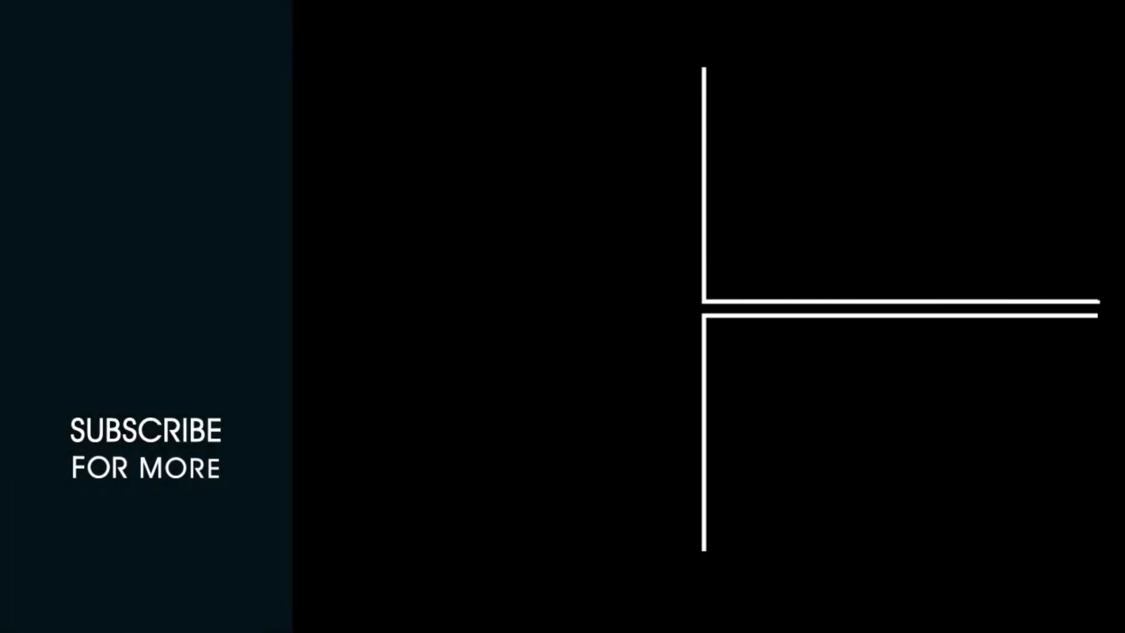